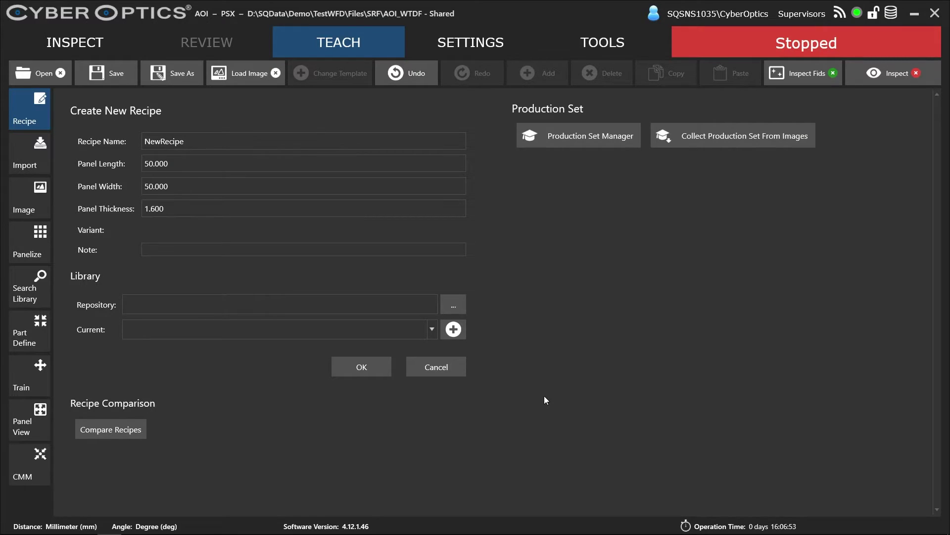
- Create recipe 'NewRecipetewst' on default templates with no library, closing the old recipe unsaved
click(209, 144)
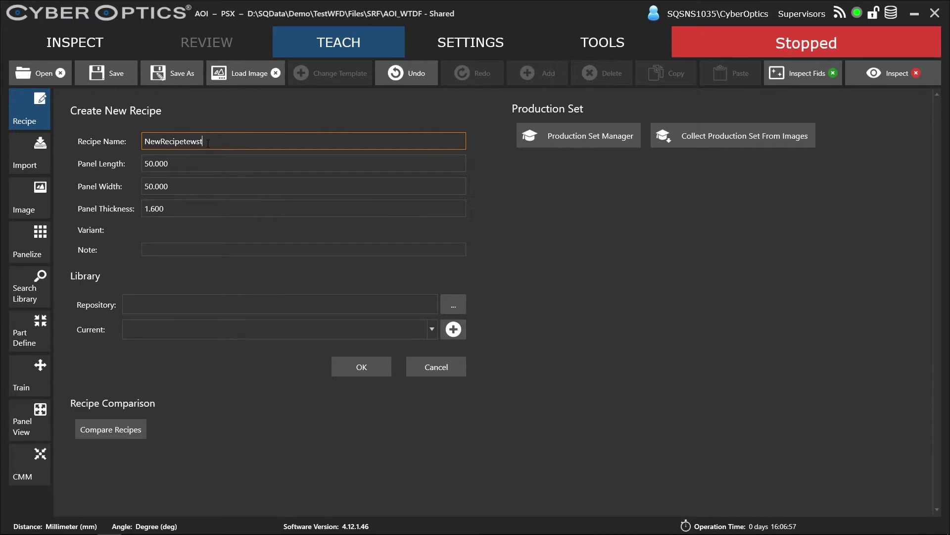
click(354, 357)
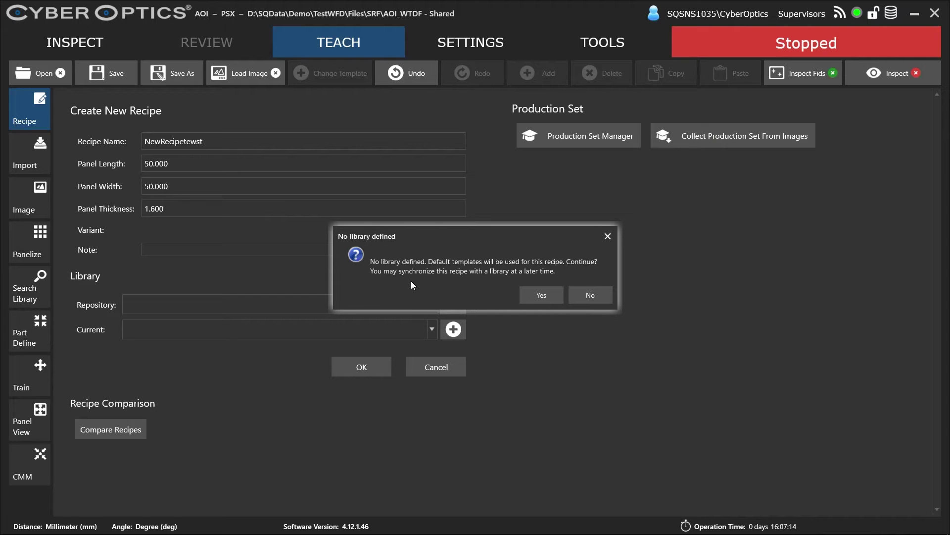
click(551, 295)
click(521, 293)
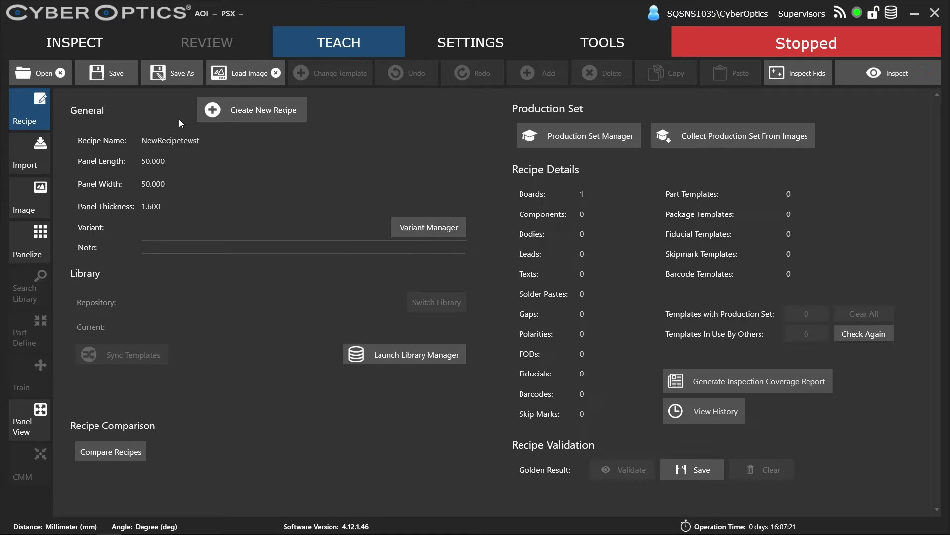
- Load AOI_WTDF.srf as the import source, filtering the browser to SRF files (*.srf)
click(45, 154)
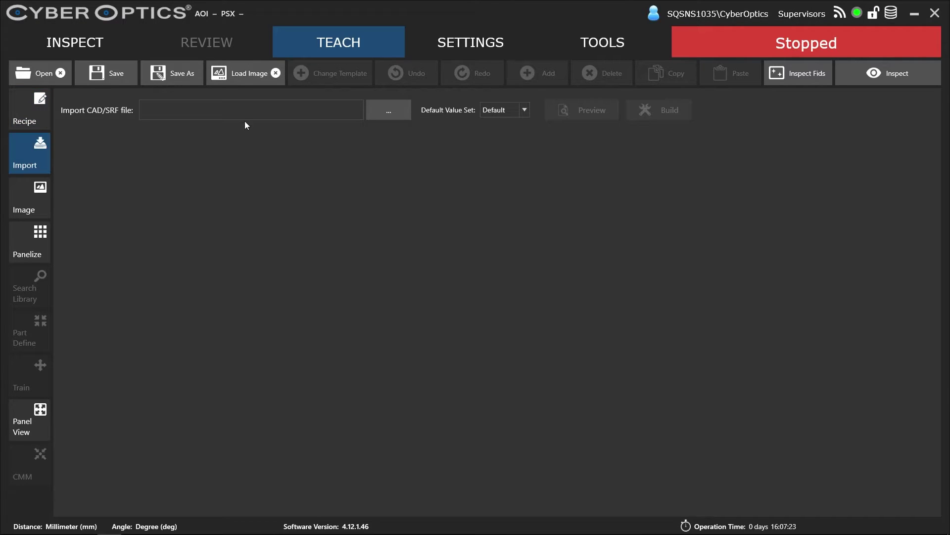
click(376, 110)
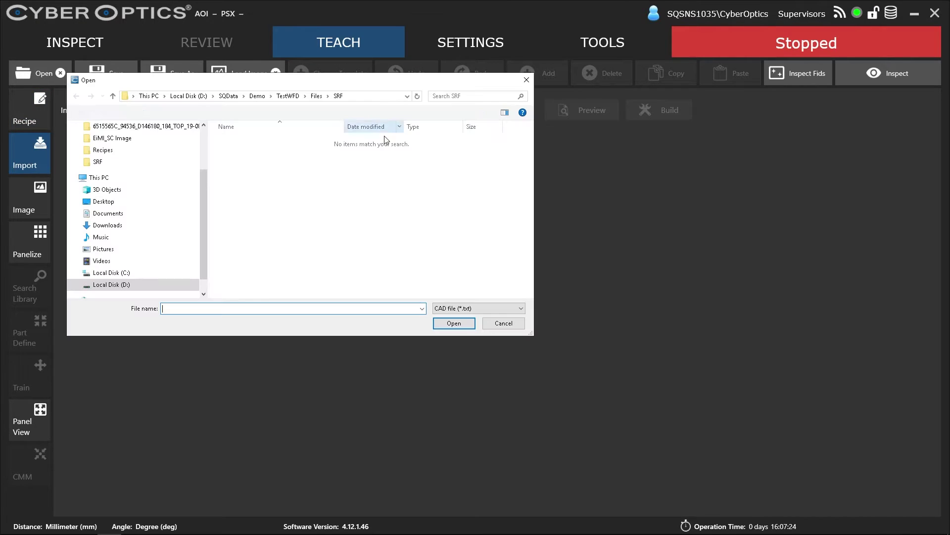
click(478, 308)
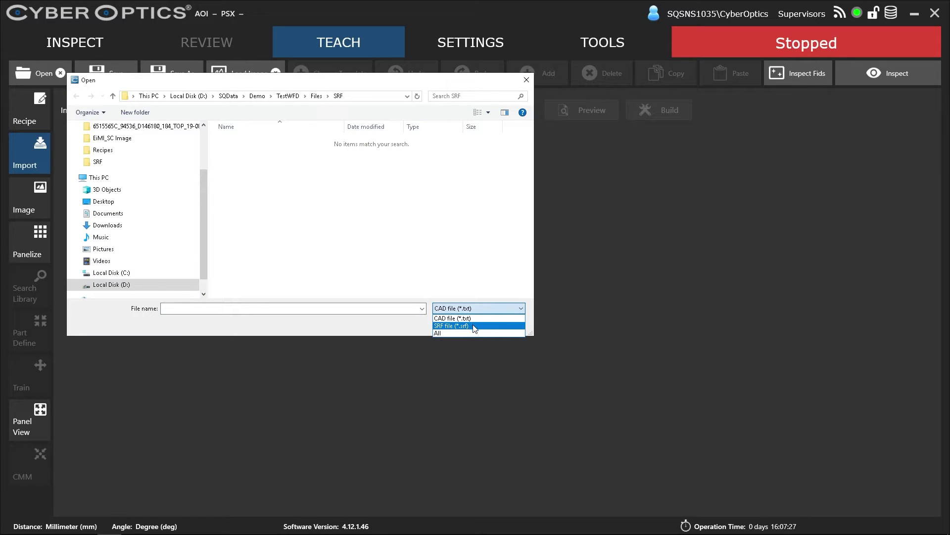
click(475, 326)
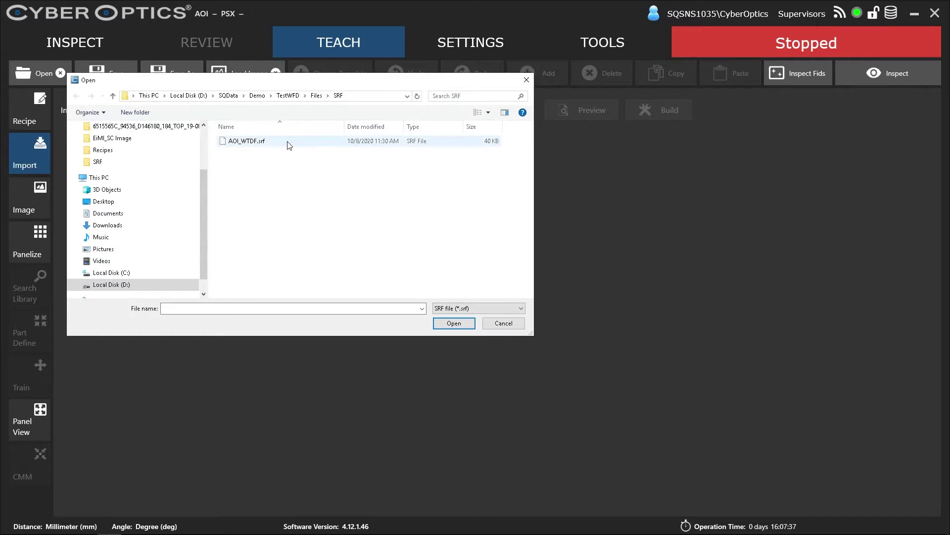
double_click(284, 140)
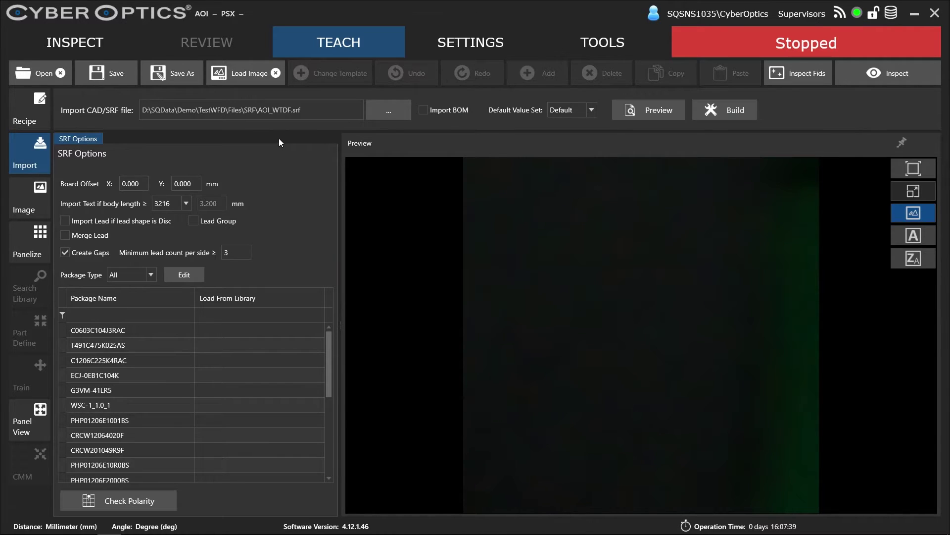
- Preview and build the recipe from AOI_WTDF.srf, showing CAD outlines without the board image
click(650, 117)
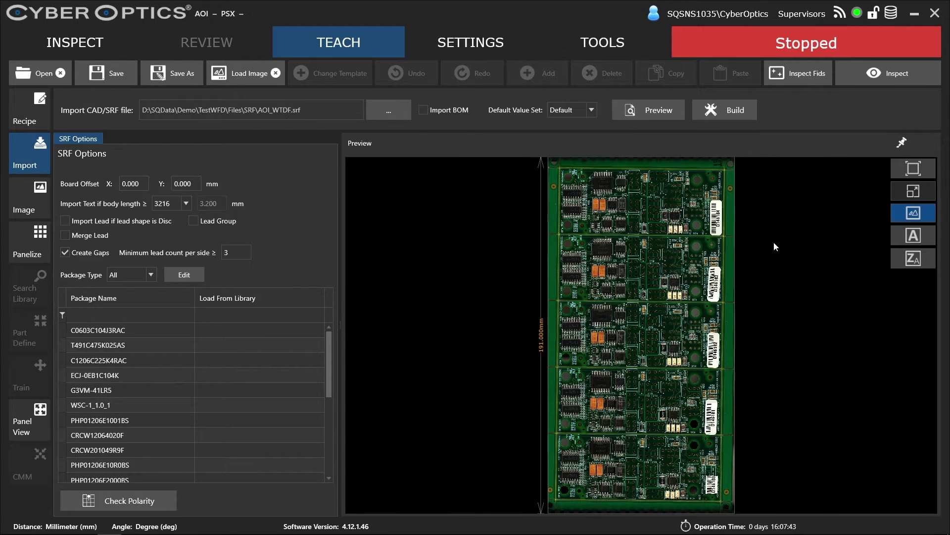
click(919, 207)
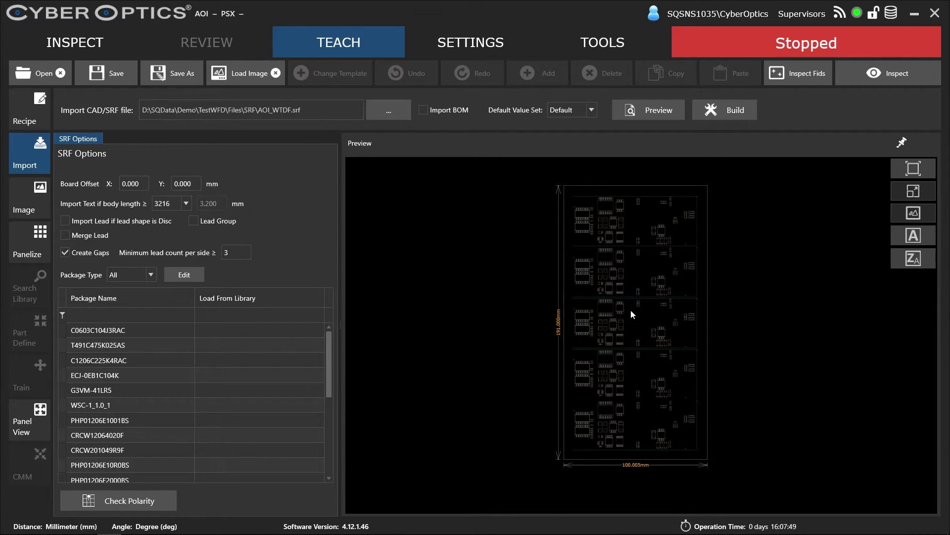
click(732, 111)
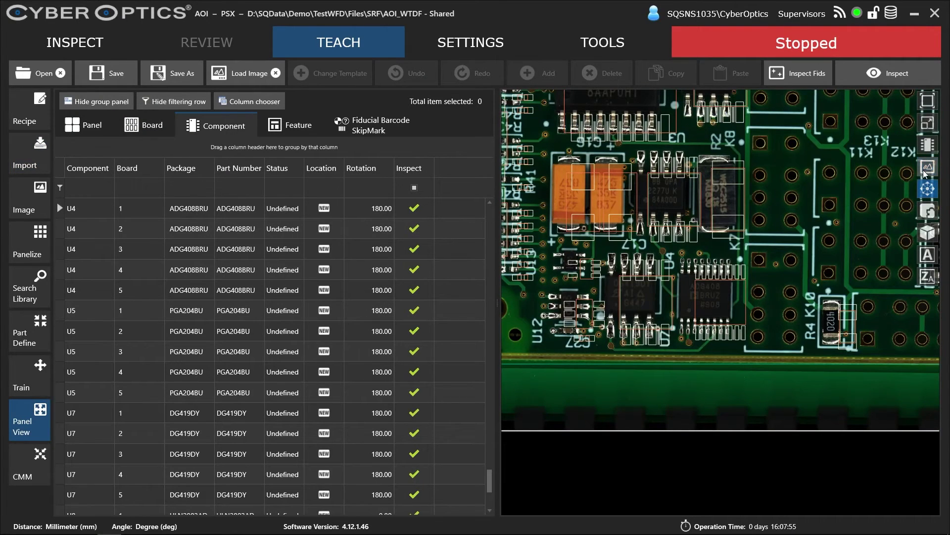
click(928, 167)
scroll(691, 244, down, 3)
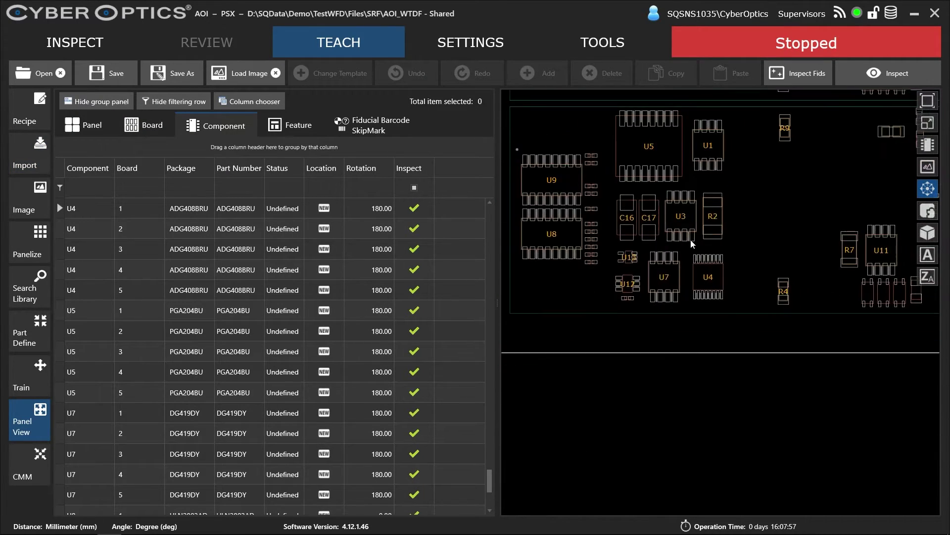
- Load the MosaicImageInfo board images and override recipe illumination with their settings
click(239, 75)
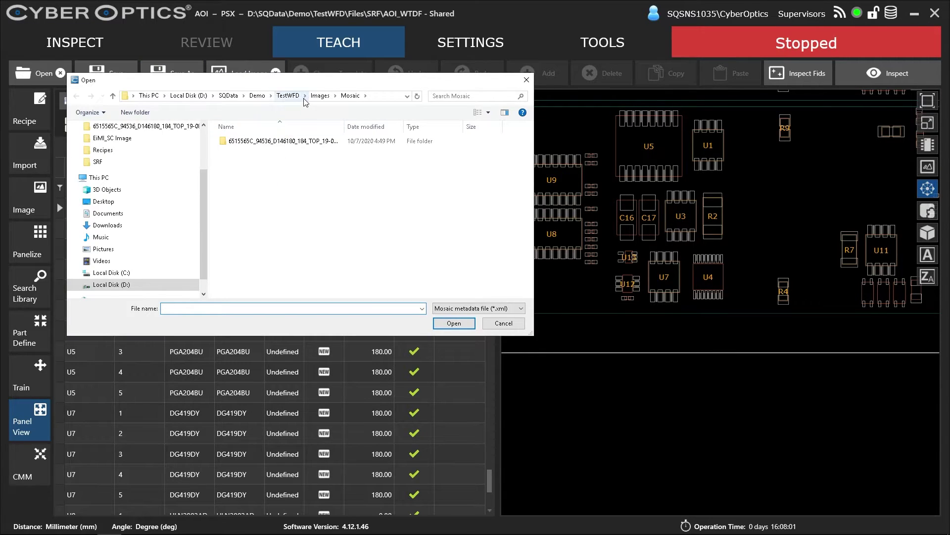
double_click(315, 141)
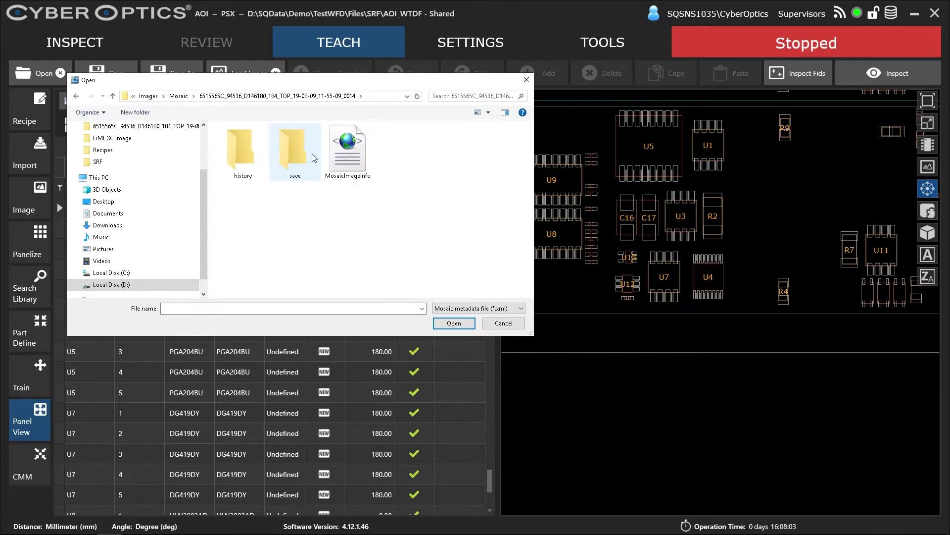
double_click(337, 153)
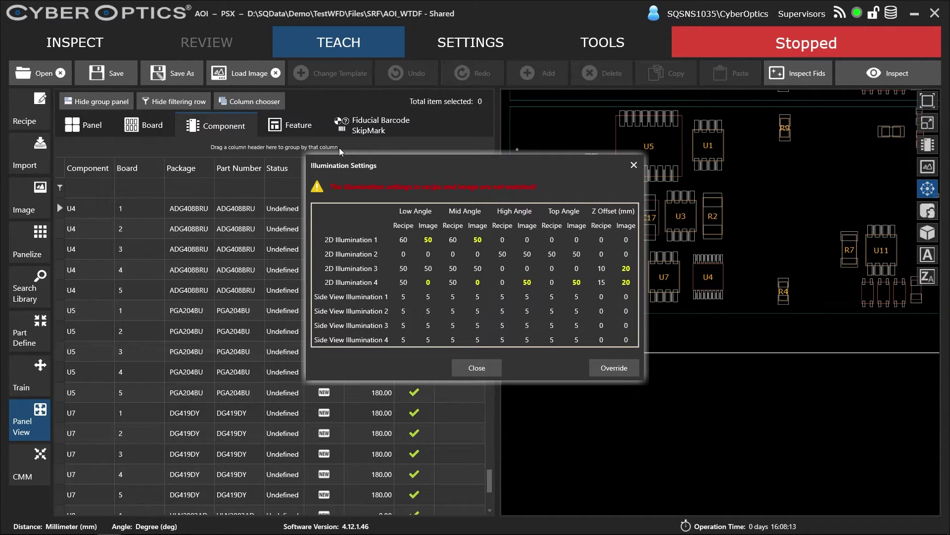
click(628, 369)
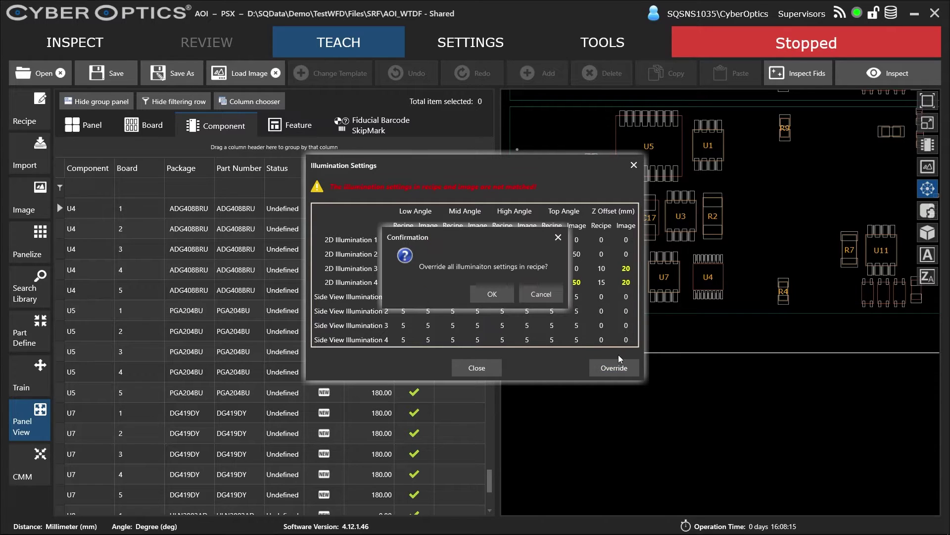
click(492, 293)
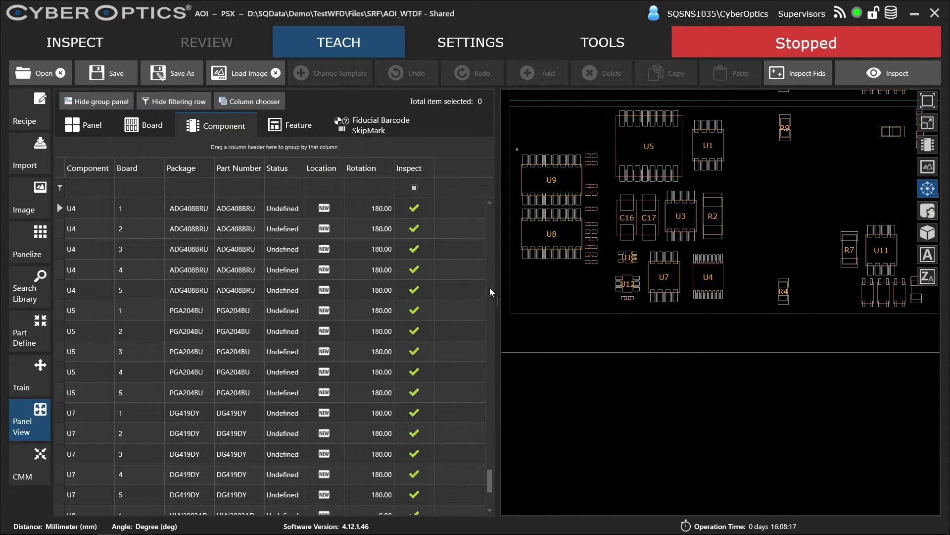
- Show the board image under the outlines and align the fiducials with Inspect Fids
click(927, 166)
scroll(669, 231, up, 3)
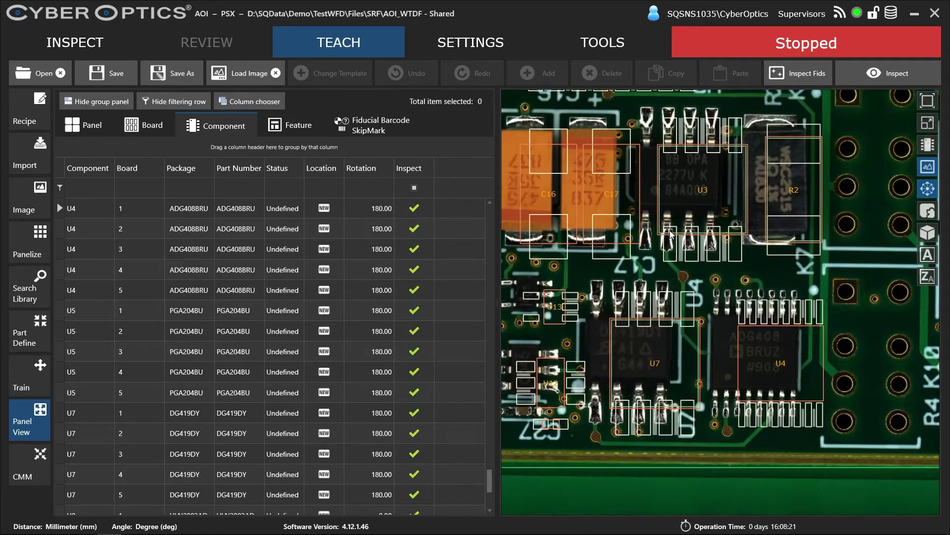
click(819, 83)
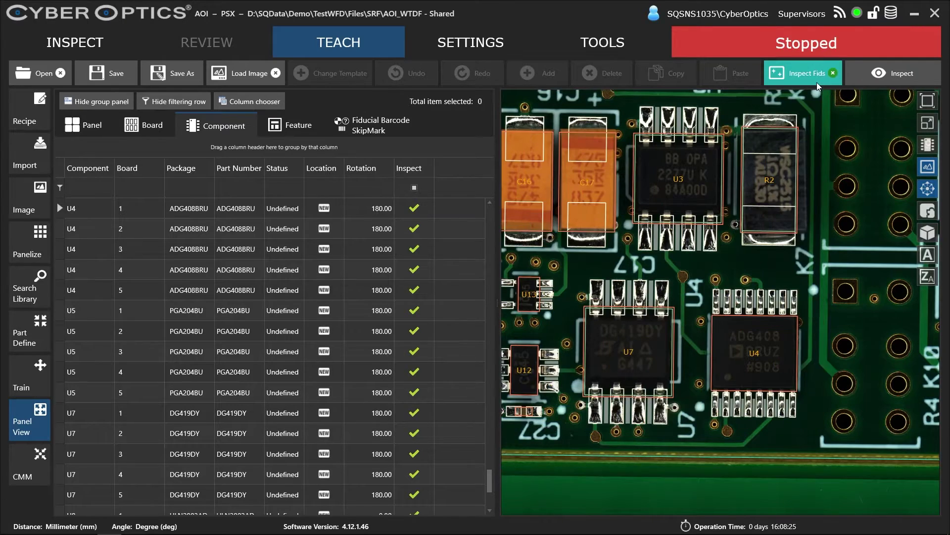
scroll(628, 202, down, 1)
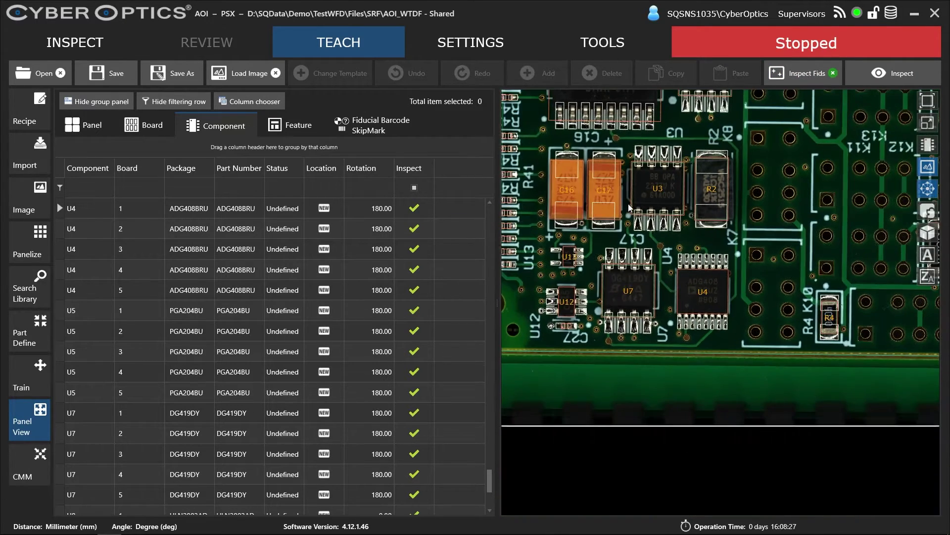
scroll(660, 225, down, 1)
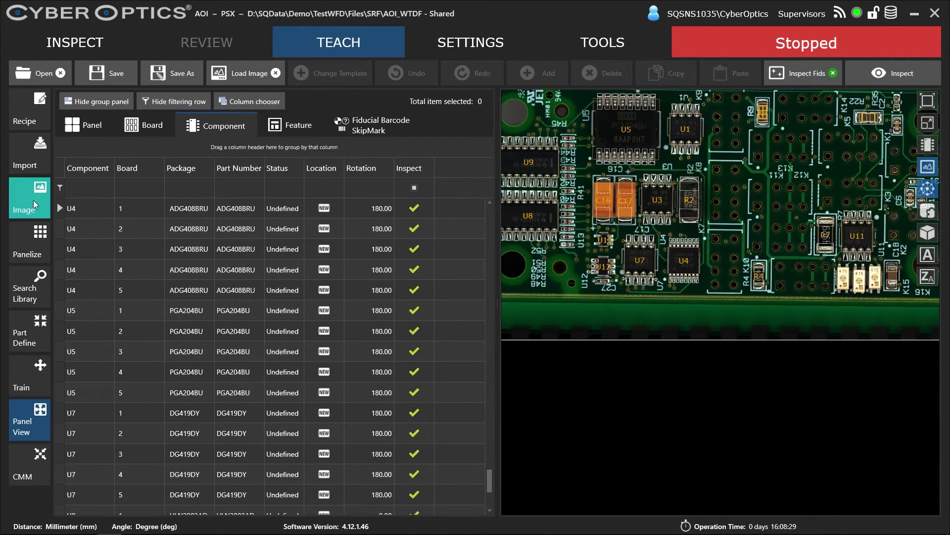
- Auto-set all templates to Defined, then filter the package list to failed templates
click(37, 373)
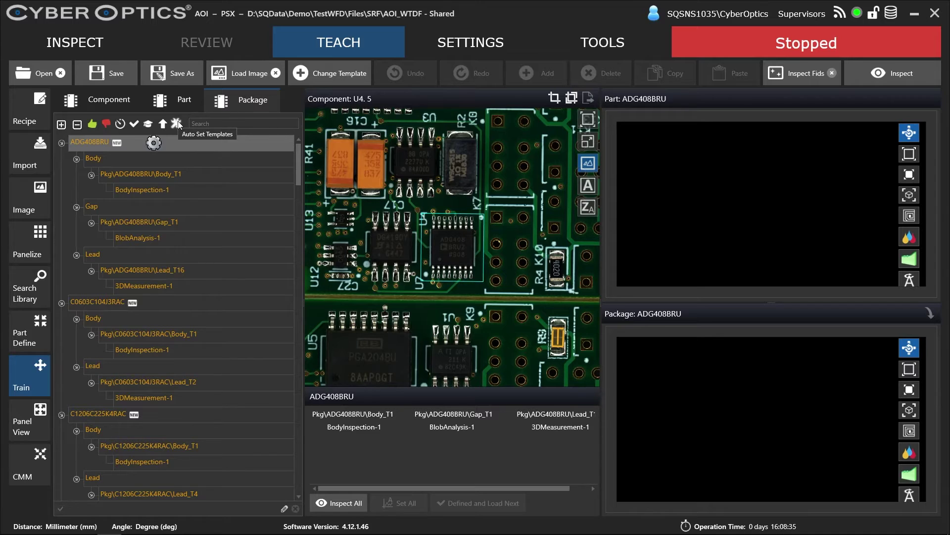
click(177, 123)
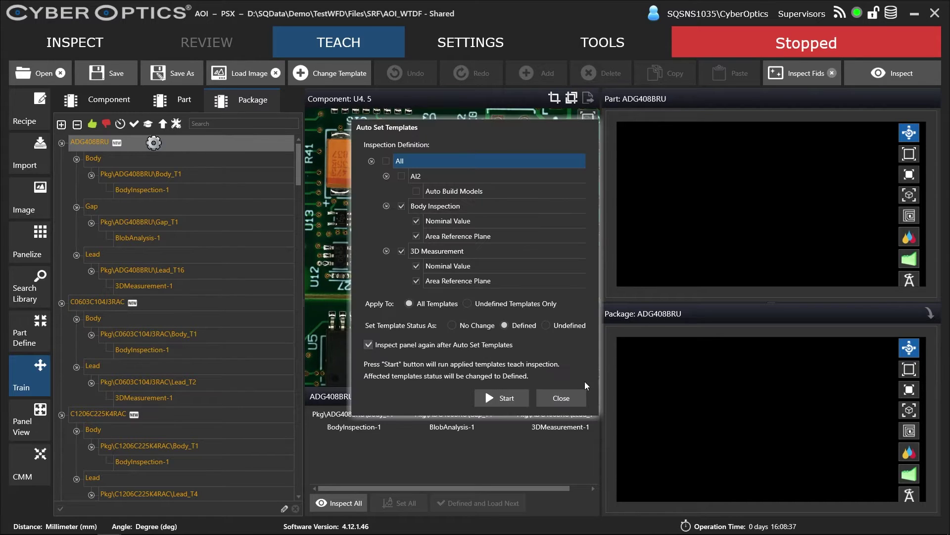
click(512, 399)
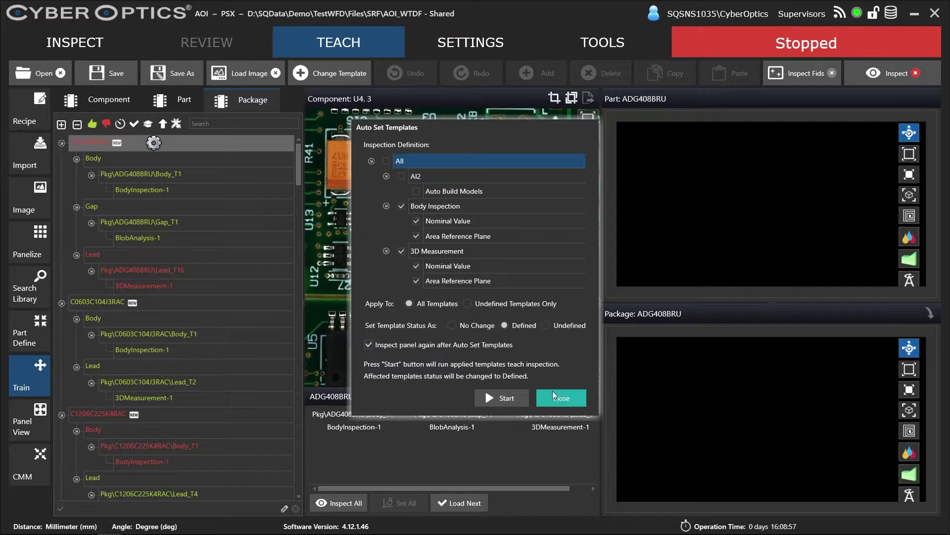
click(552, 391)
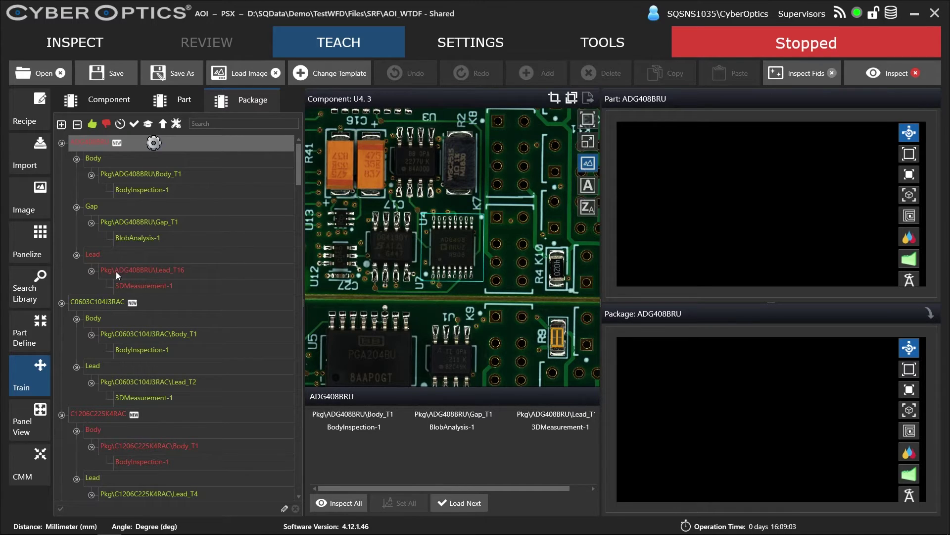
click(104, 122)
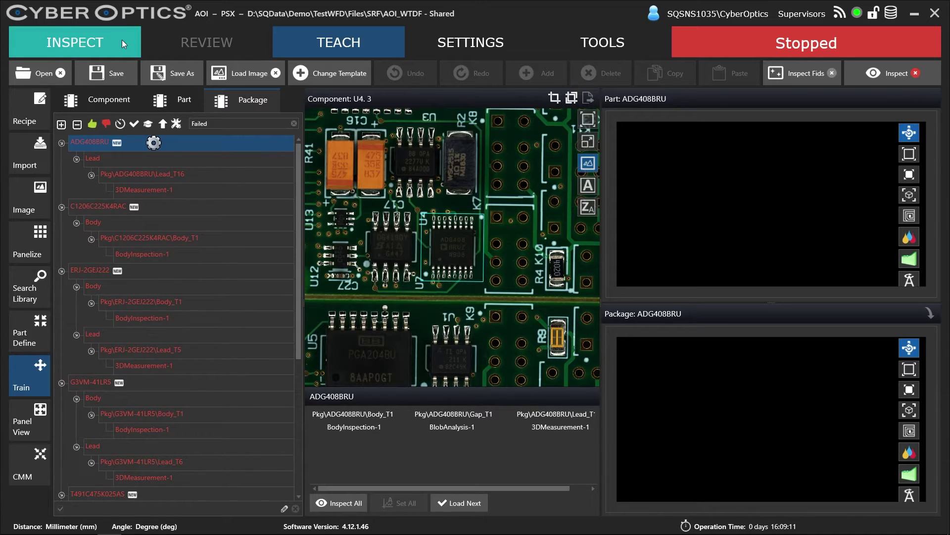
- Inspect all ADG408BRU Lead_T16 leads and examine failing U4.Lead4 in a height-coloured 3D view
click(165, 193)
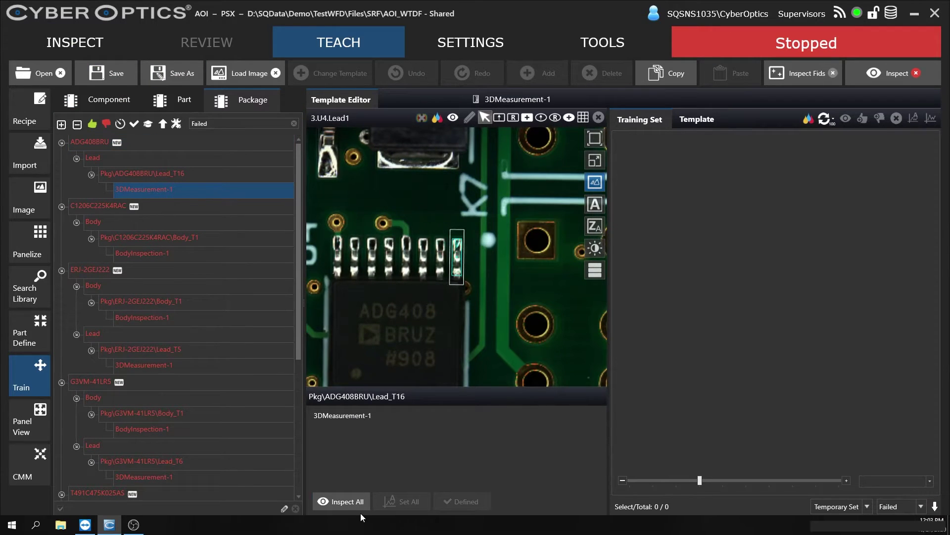
click(343, 502)
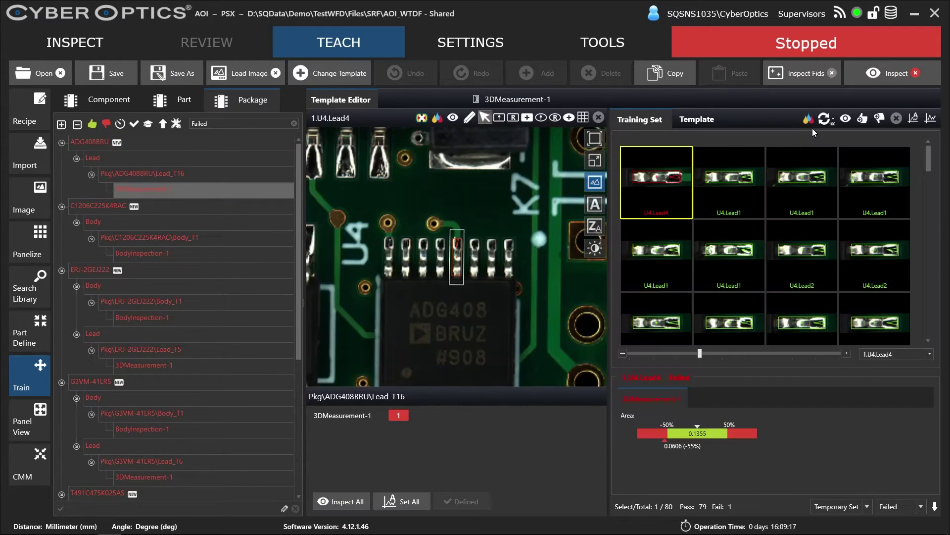
mouse_move(649, 187)
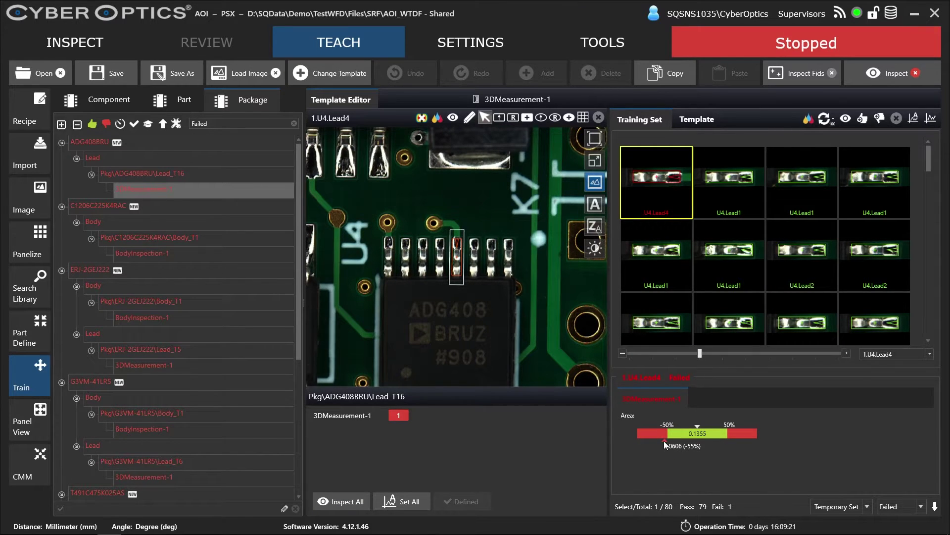
double_click(667, 176)
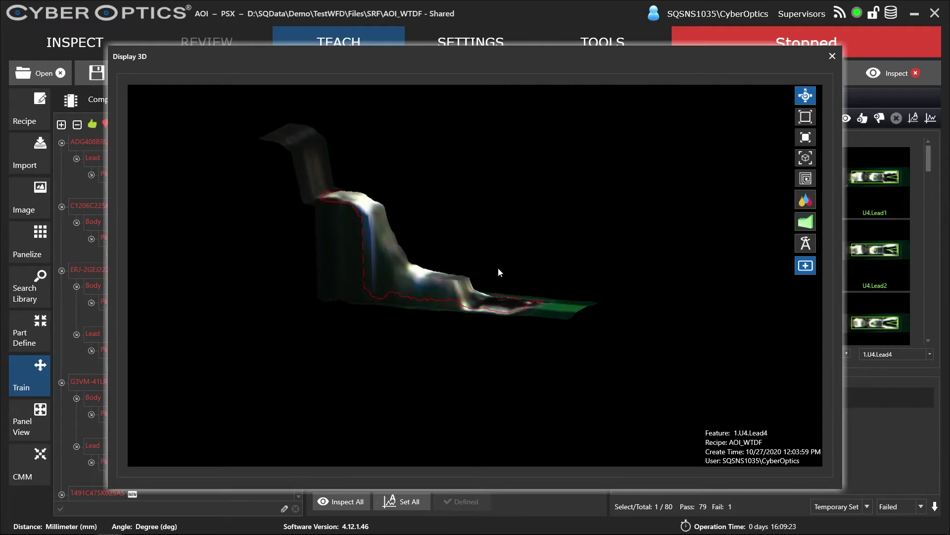
click(803, 201)
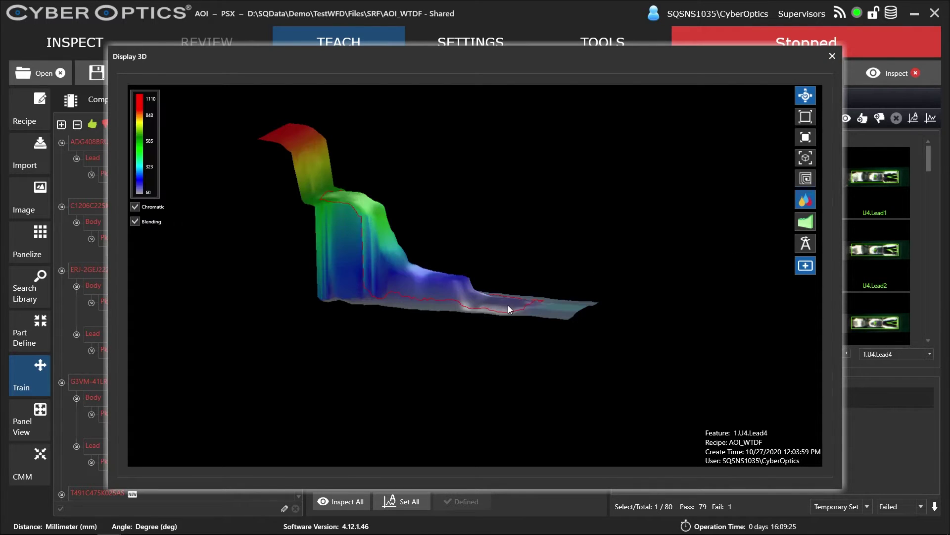
drag(508, 305, 423, 295)
scroll(444, 284, up, 2)
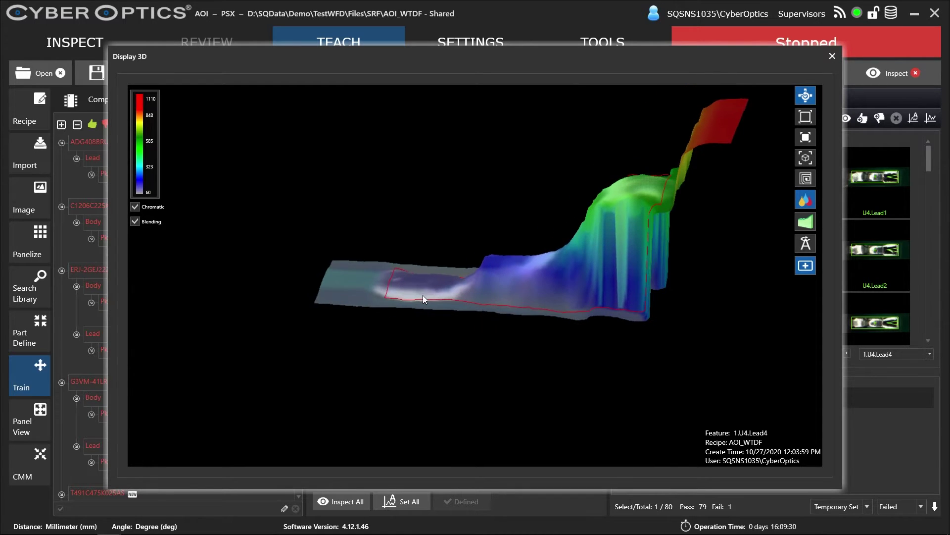
click(832, 56)
- Run the C1206C225K4RAC Body_T1 inspection (4 pass, 1 fail) and rotate failing C18 in 3D
click(182, 249)
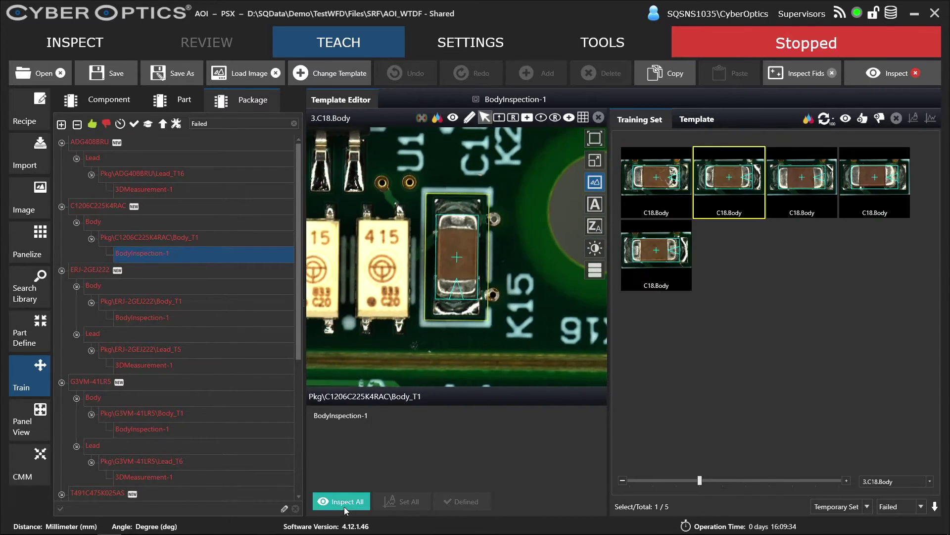
click(344, 505)
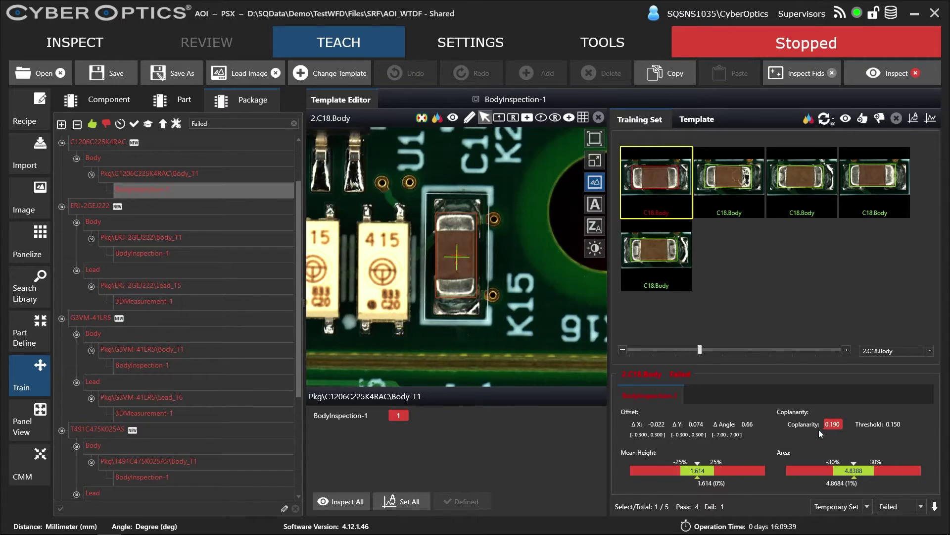
double_click(650, 177)
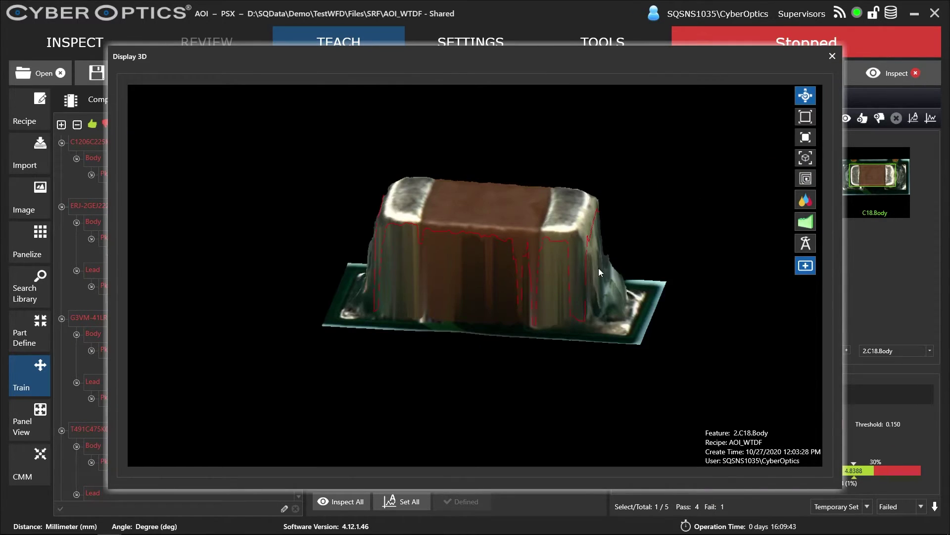
drag(598, 268, 483, 299)
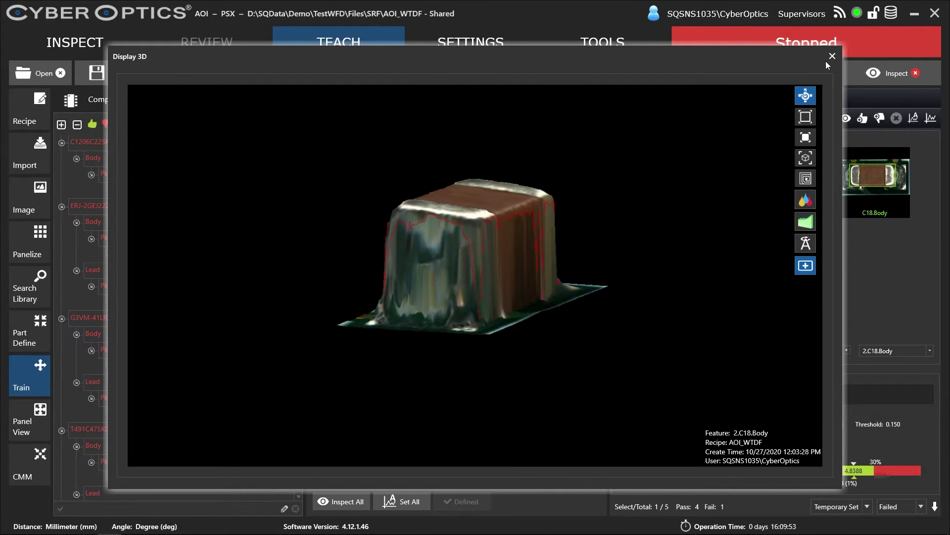
click(804, 202)
drag(506, 269, 537, 272)
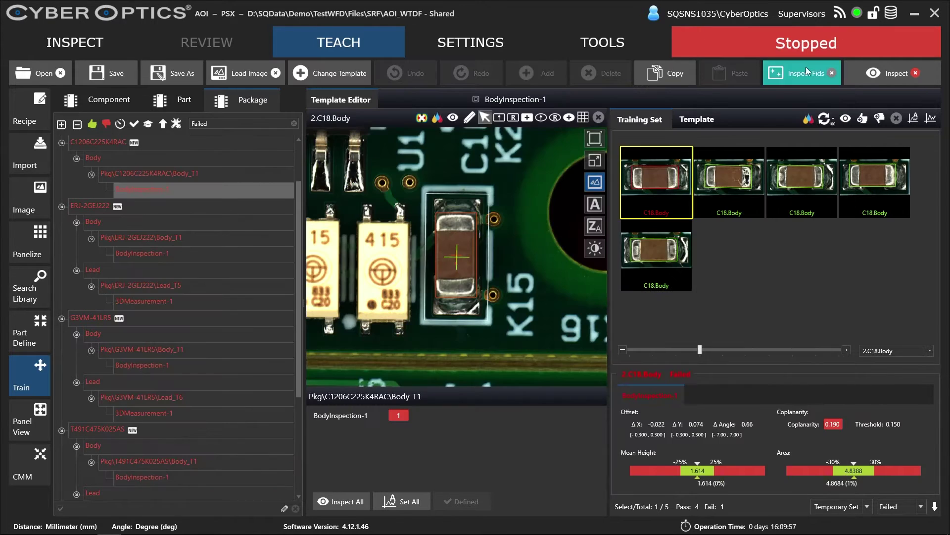
click(144, 254)
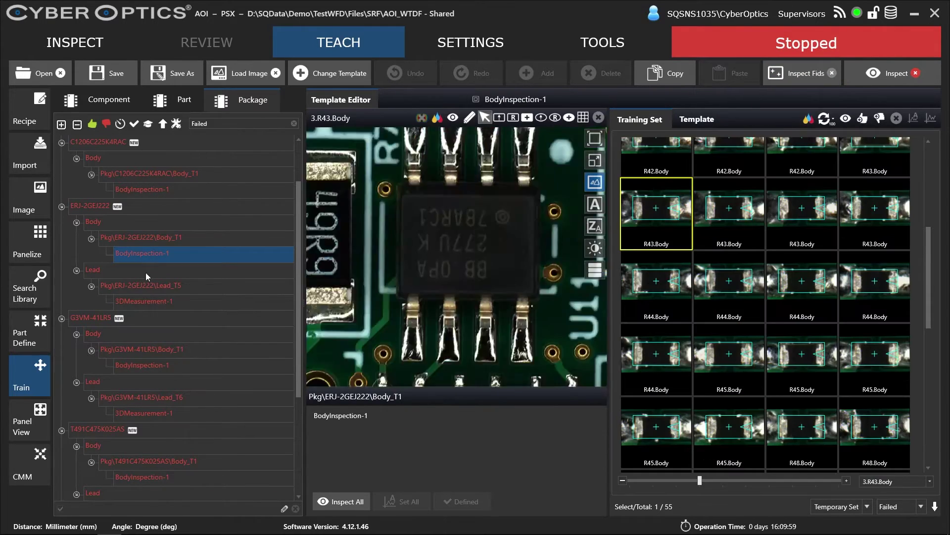
- Inspect all ERJ-2GEJ222 body images and rotate the failing R48 body in 3D
click(352, 505)
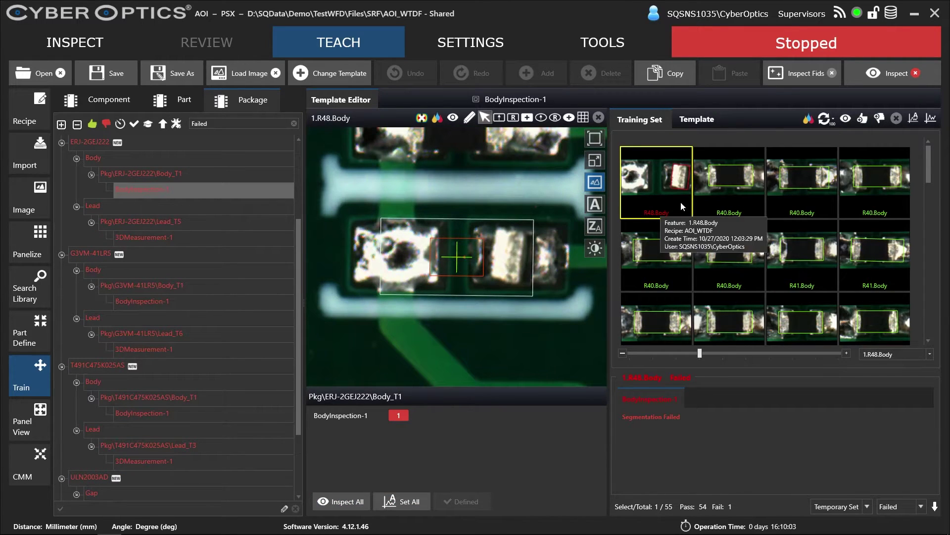
double_click(657, 169)
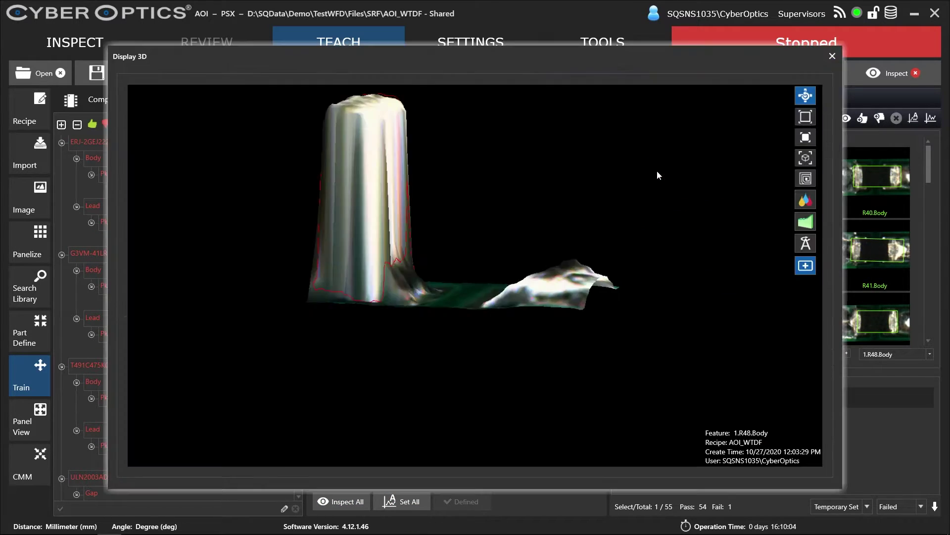
drag(518, 279, 401, 278)
drag(548, 328, 504, 331)
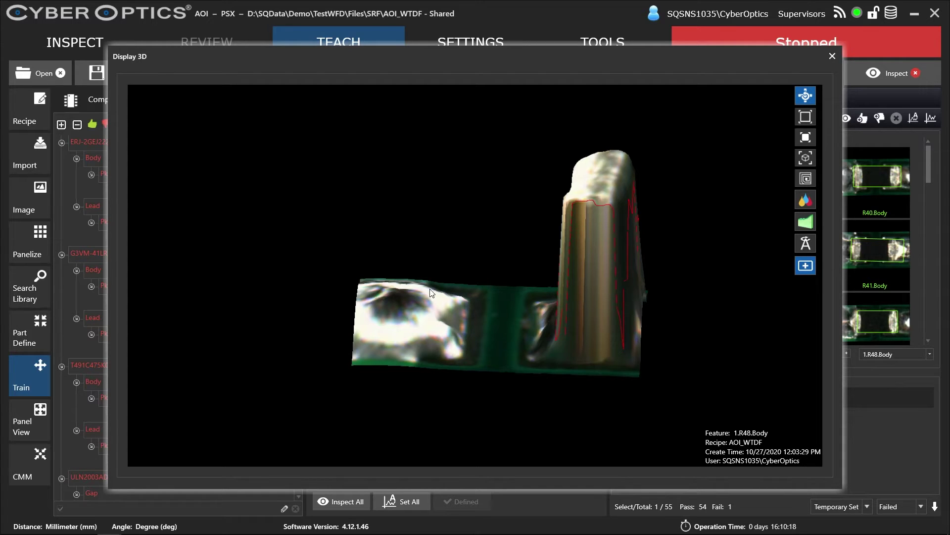
click(831, 56)
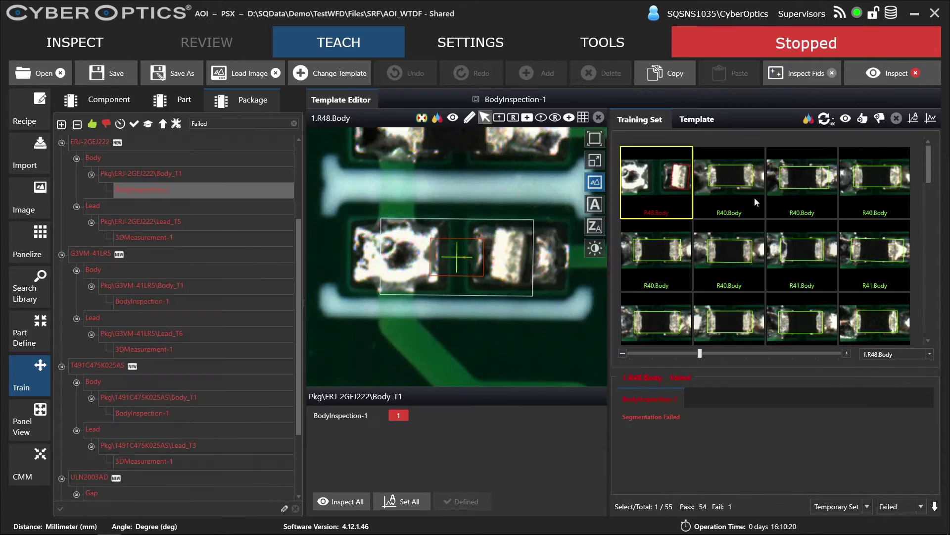
- Inspect the ERJ-2GEJ222 Lead_T5 leads and the G3VM-41LR5 bodies (13 pass, 2 fail)
click(168, 234)
click(339, 500)
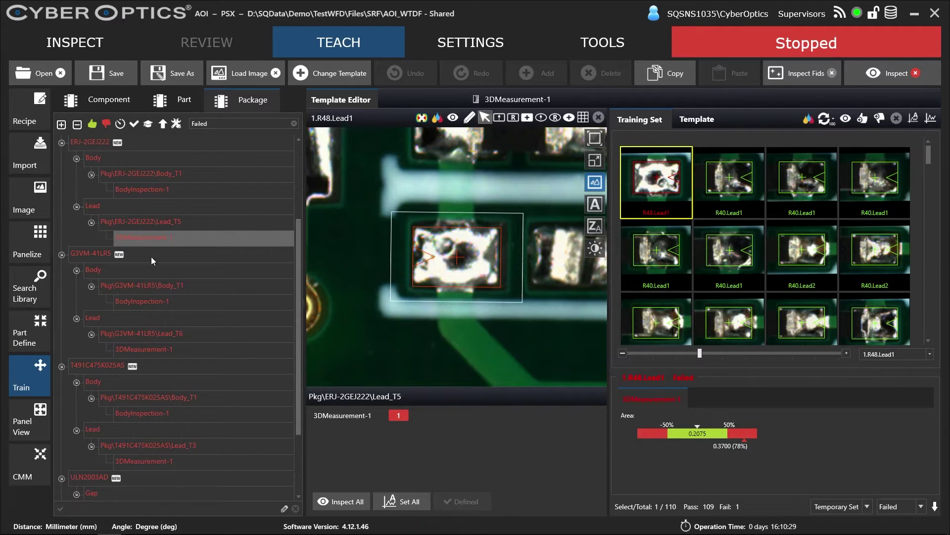
click(144, 300)
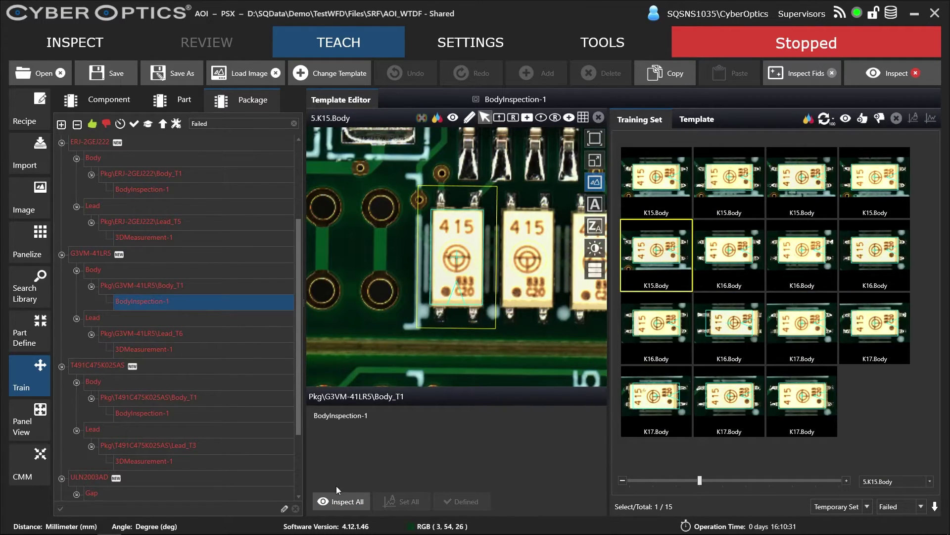
click(345, 502)
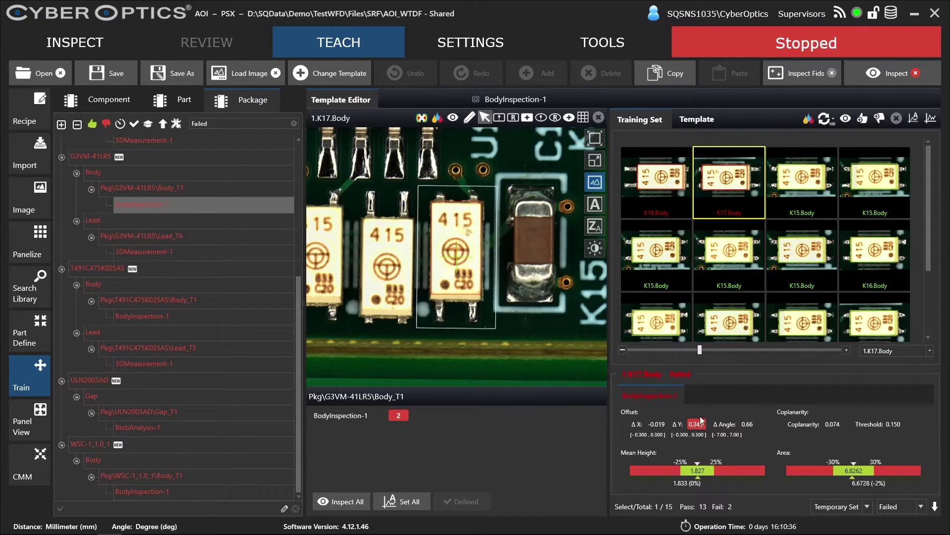
- Review failing G3VM-41LR5 body K16, then inspect all T491C475K025AS bodies (7 pass, 3 fail)
click(662, 191)
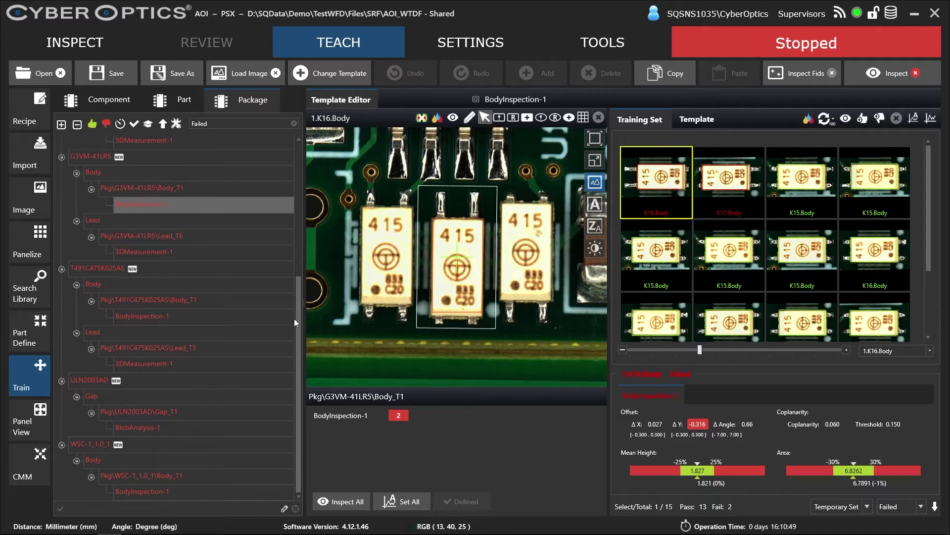
click(202, 315)
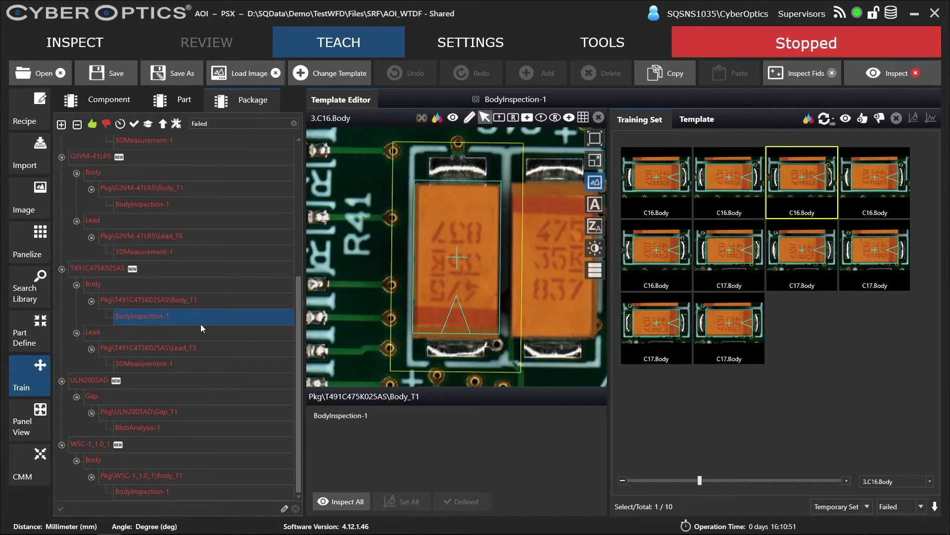
click(343, 503)
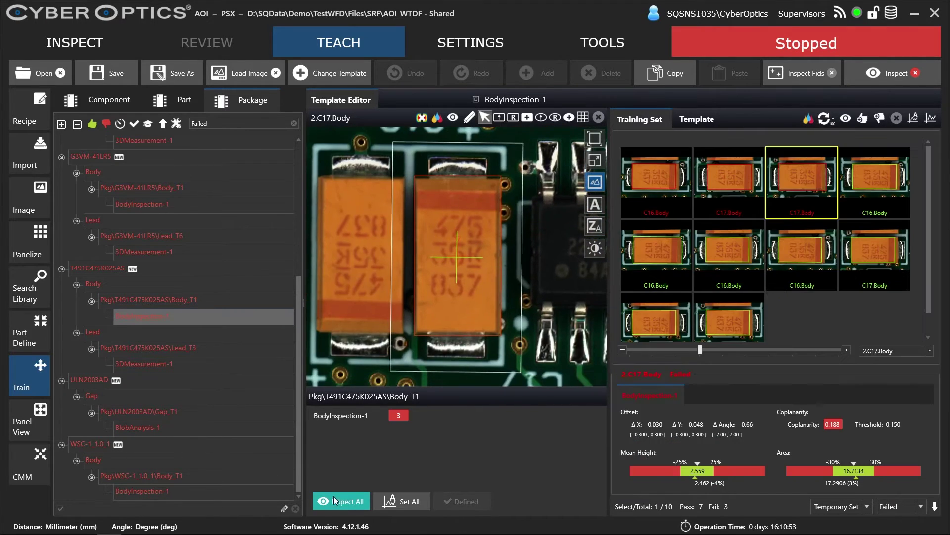
- Review the failing C16 and C17 capacitor bodies and rotate C17 in 3D
click(664, 181)
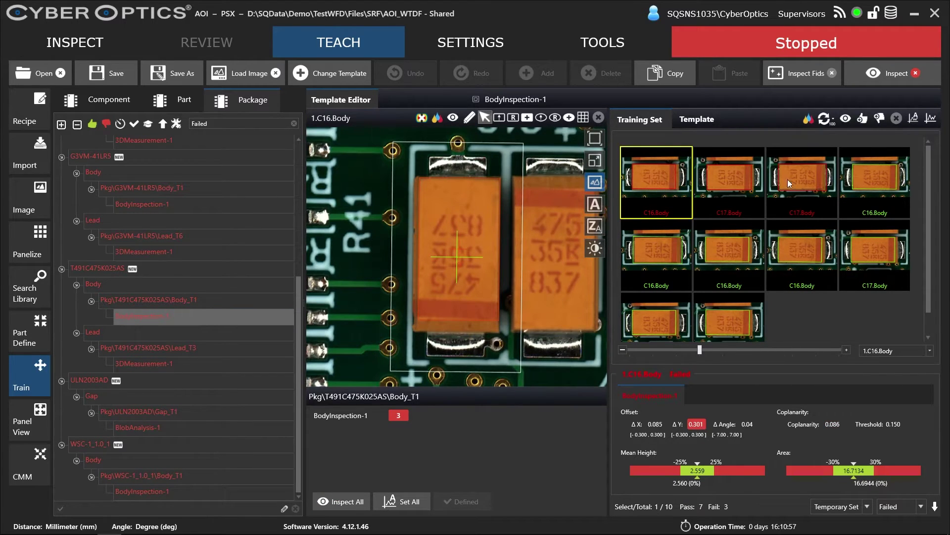
click(732, 175)
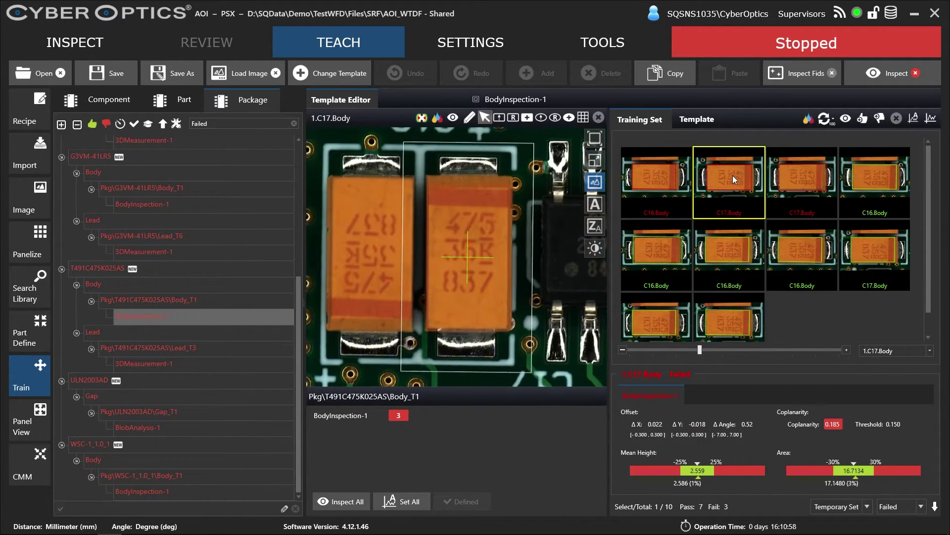
click(786, 176)
double_click(792, 183)
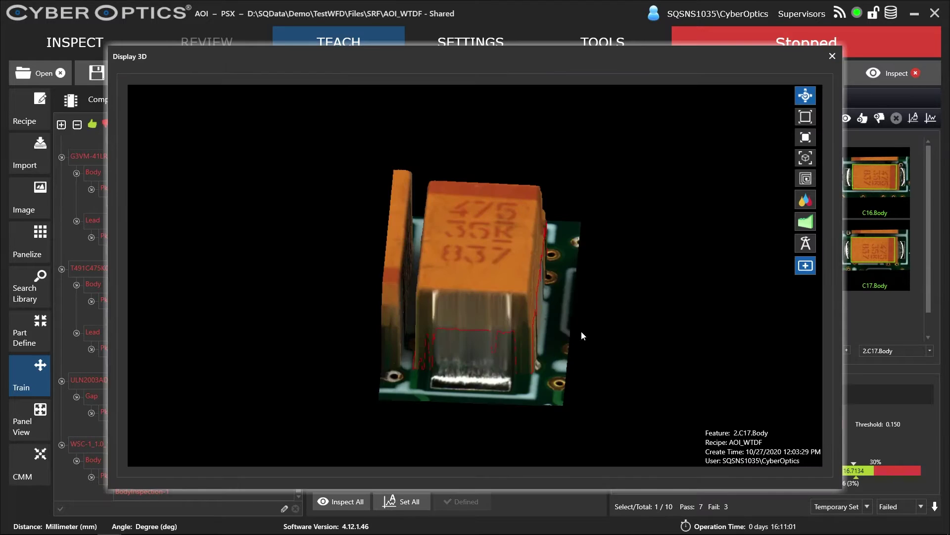
drag(459, 334, 435, 297)
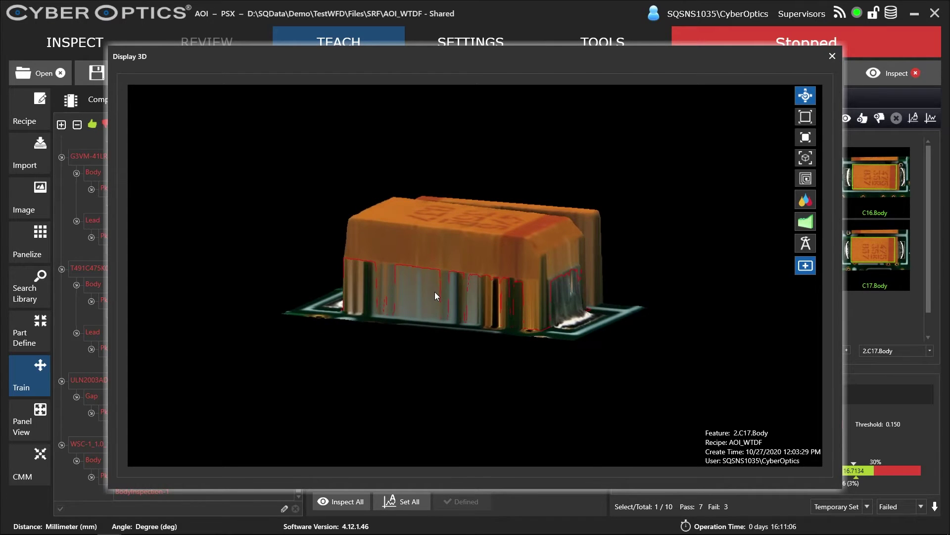
click(834, 56)
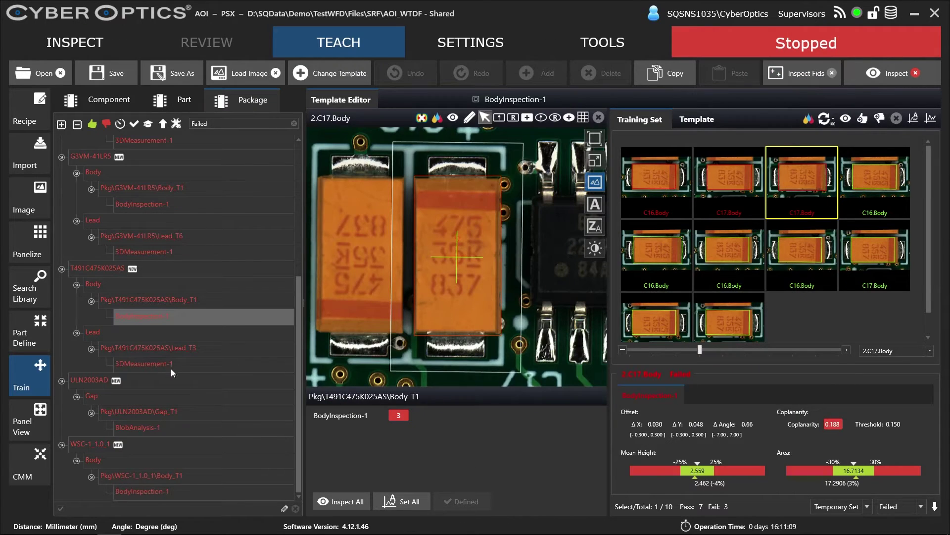
click(182, 362)
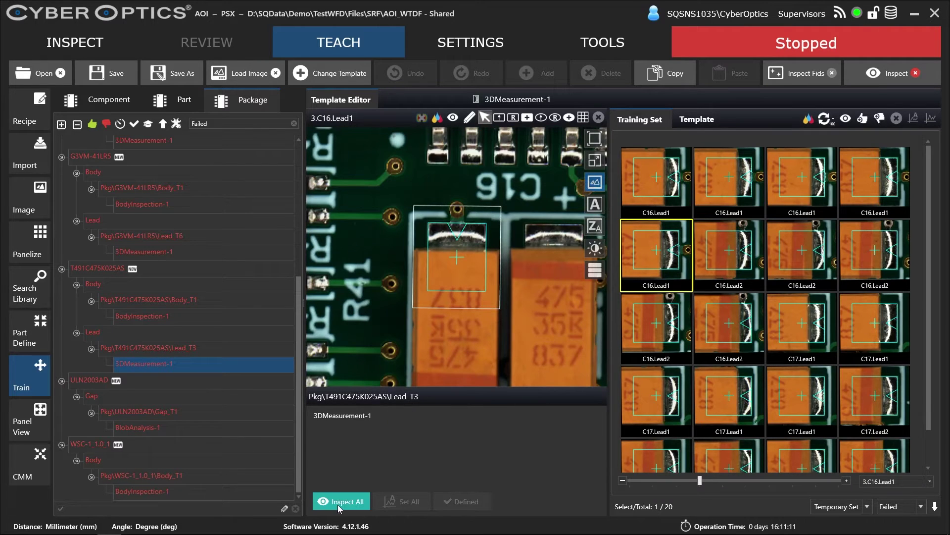
- Inspect all 20 T491C475K025AS Lead_T3 training images, giving 9 passes and 11 failures
click(342, 501)
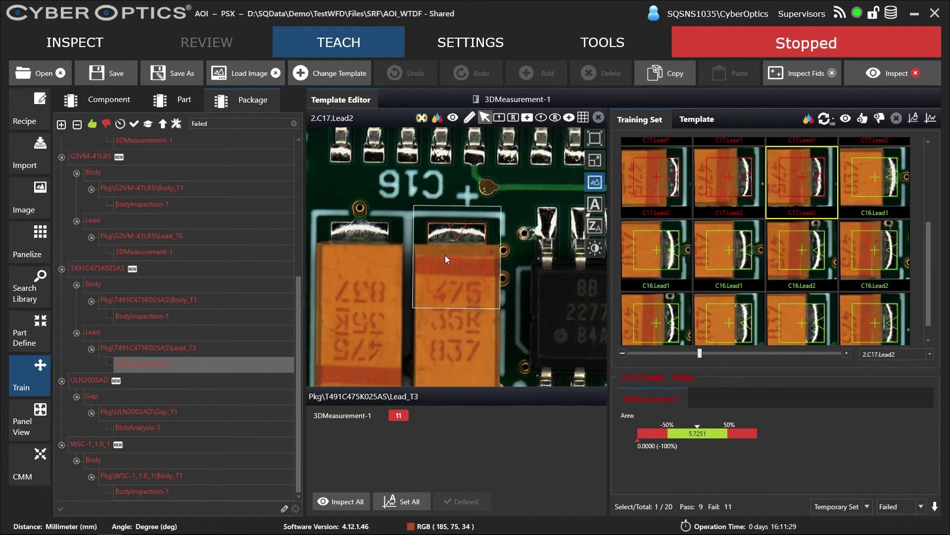
click(468, 119)
- Shrink the lead template to the capacitor's lead pad, resize its search region, and rerun it (20 failures)
click(465, 287)
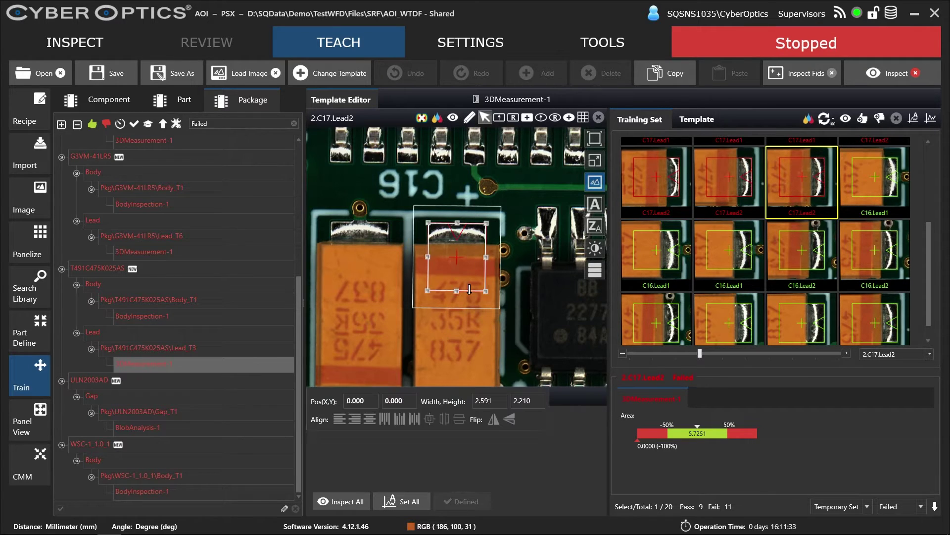
drag(470, 292, 473, 244)
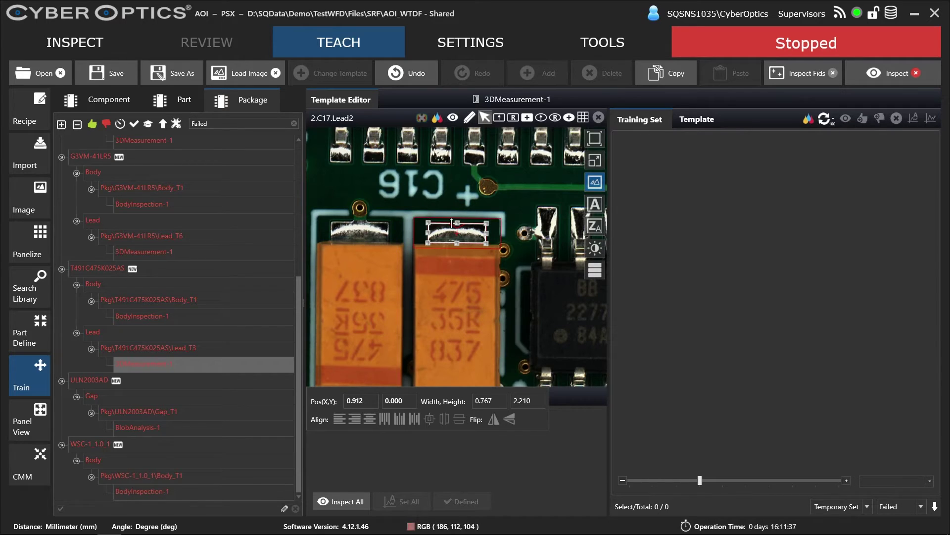
click(472, 245)
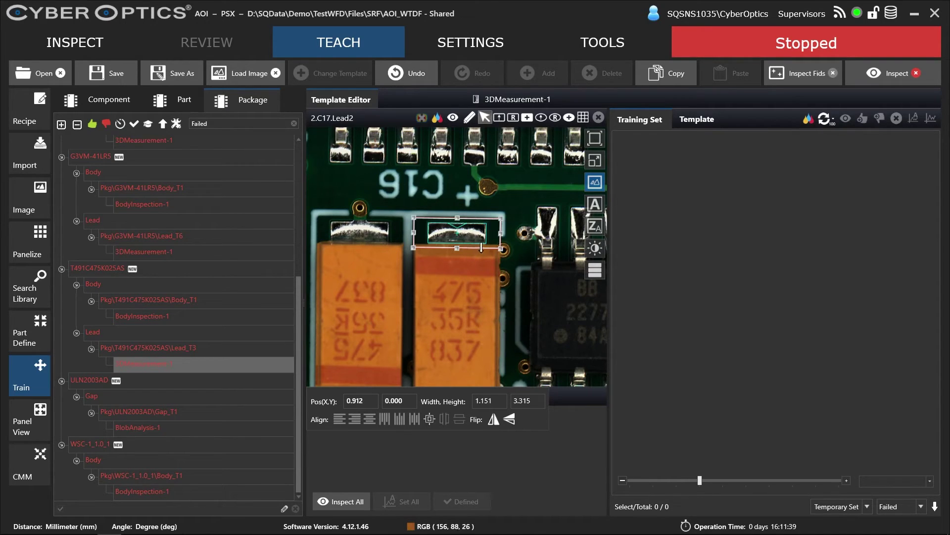
drag(499, 218, 507, 205)
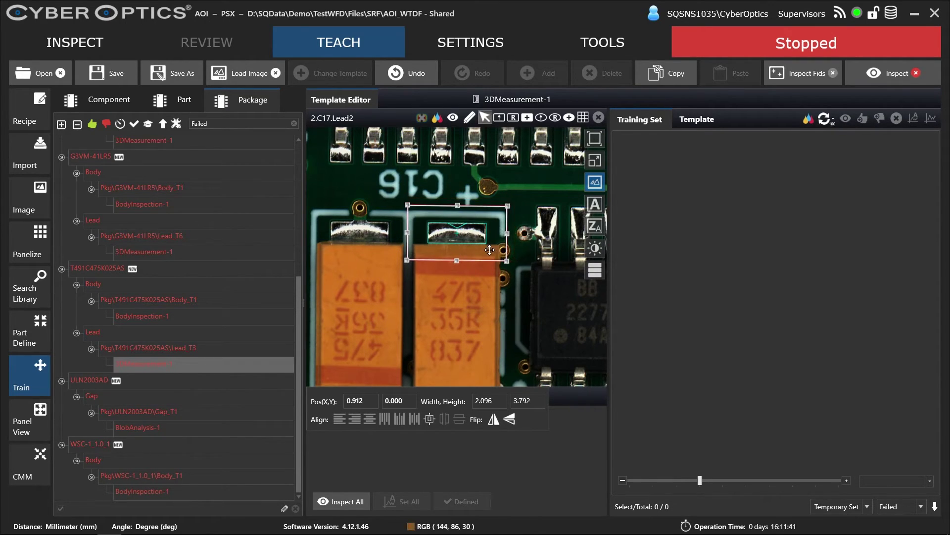
drag(483, 260, 483, 243)
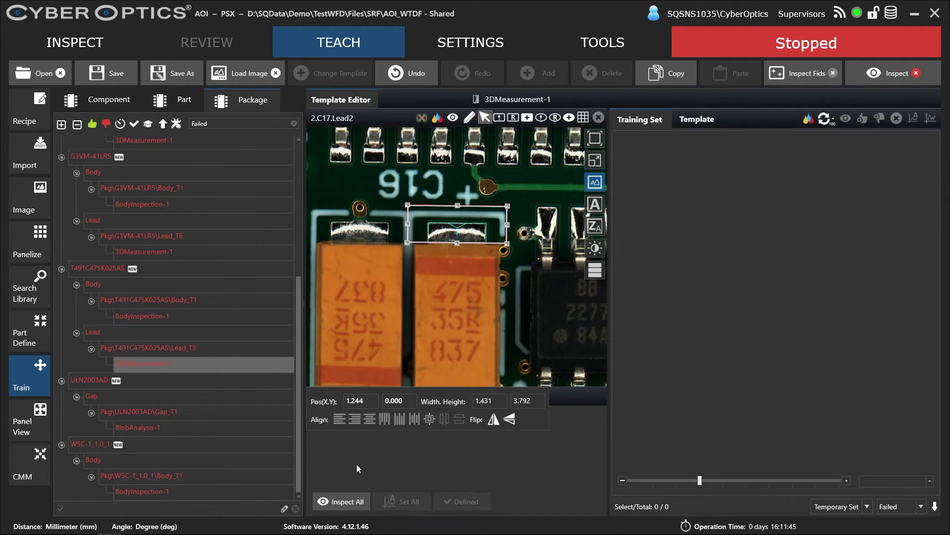
click(349, 504)
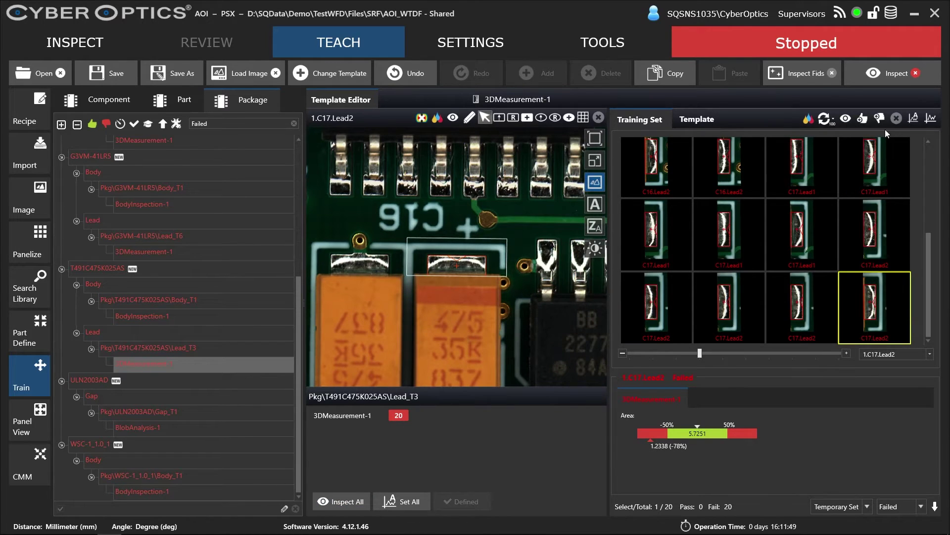
click(927, 119)
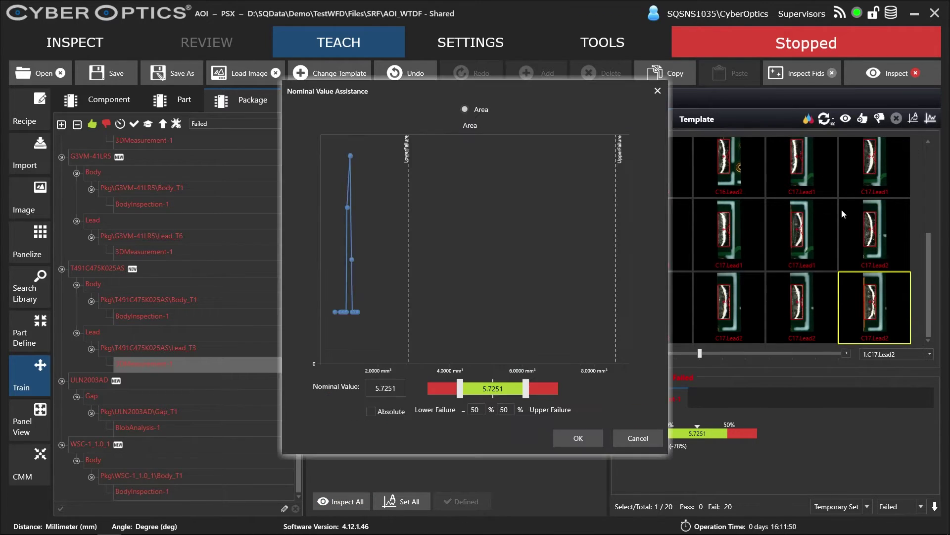
- Set the lead nominal area to the 1.2363 peak and re-inspect so all 20 leads pass
click(349, 156)
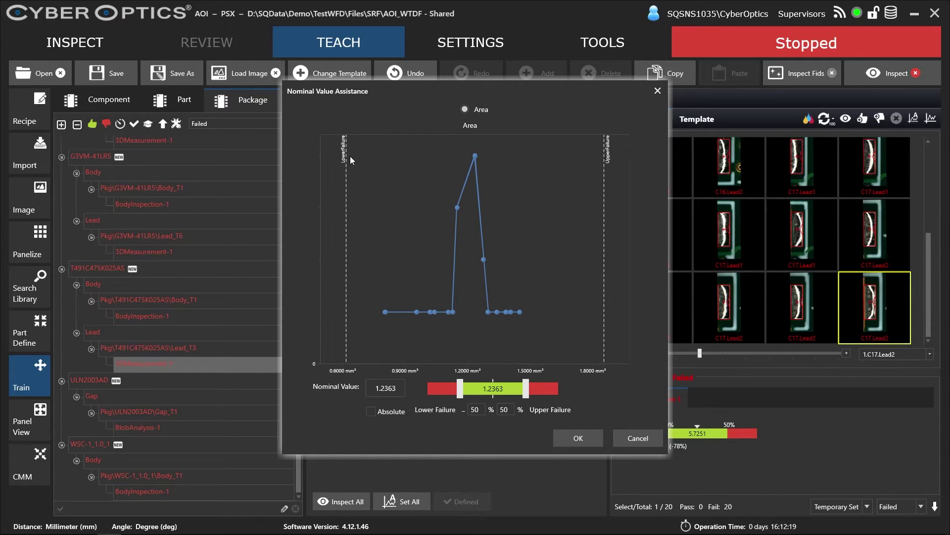
click(644, 440)
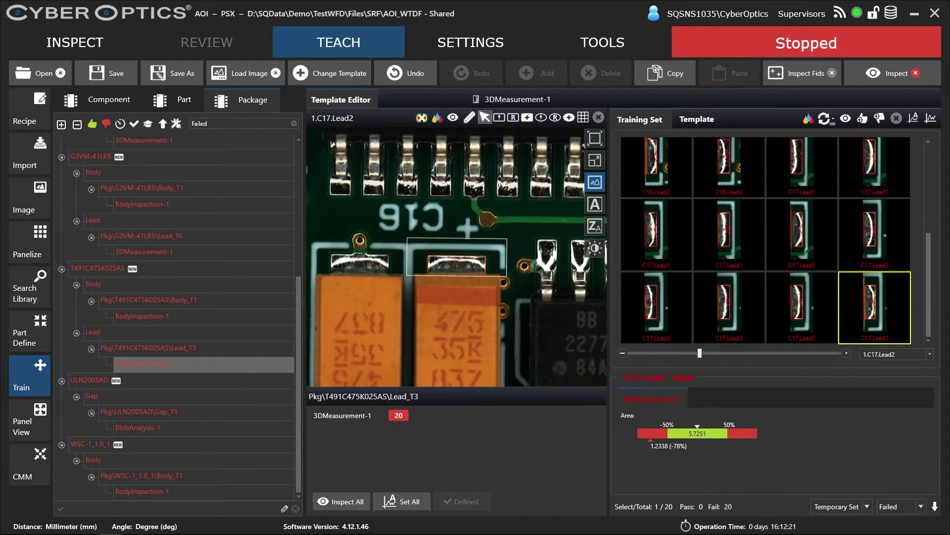
click(326, 502)
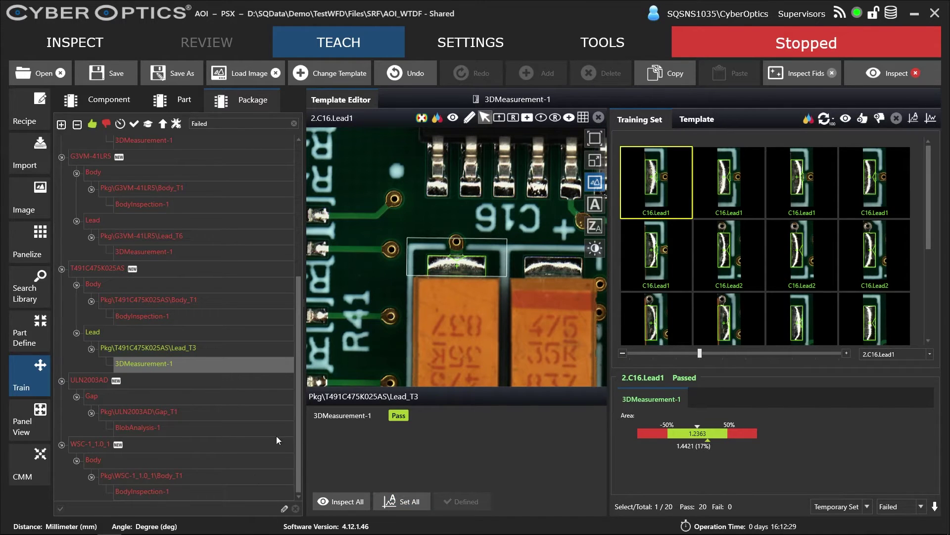
click(223, 425)
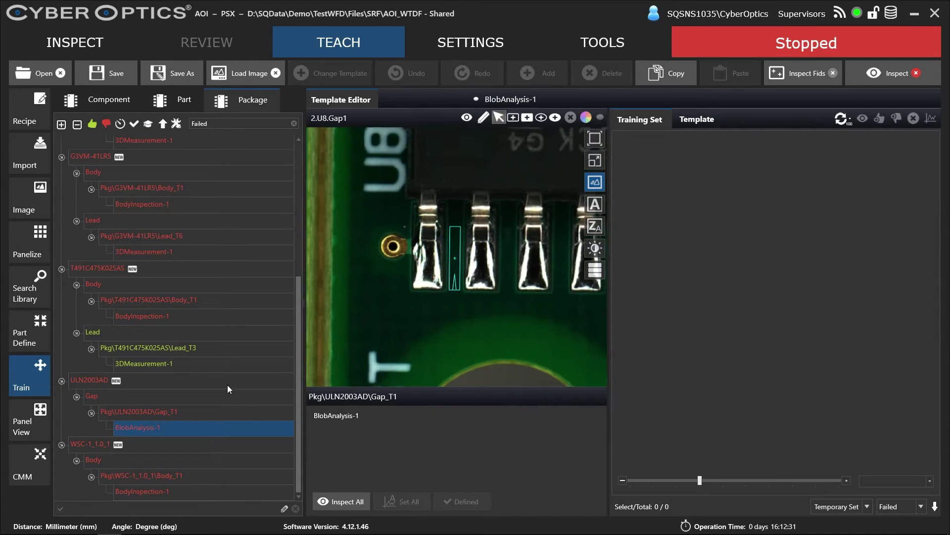
- Run the ULN2003AD gap blob analysis (139 pass, 1 fail) and zoom into failing U9.Gap13
click(343, 500)
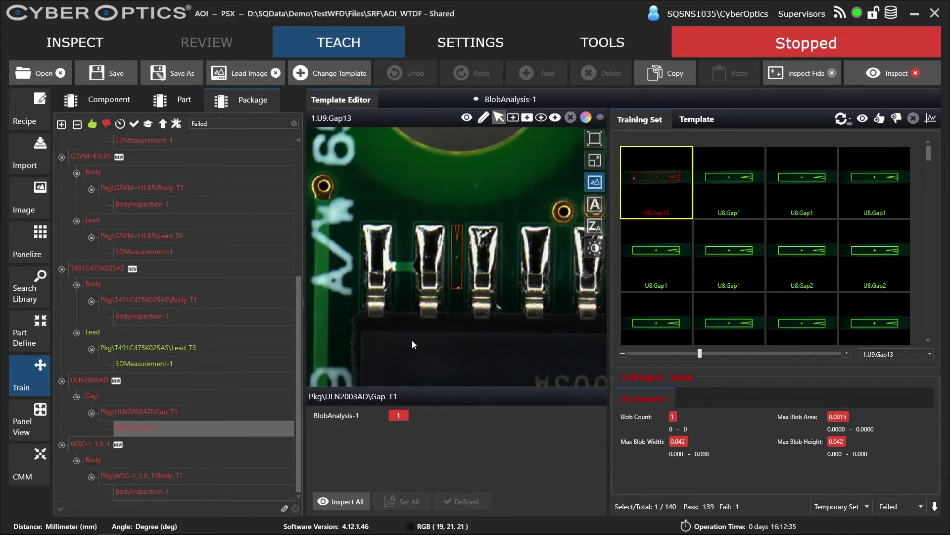
scroll(451, 299, up, 2)
scroll(488, 286, up, 1)
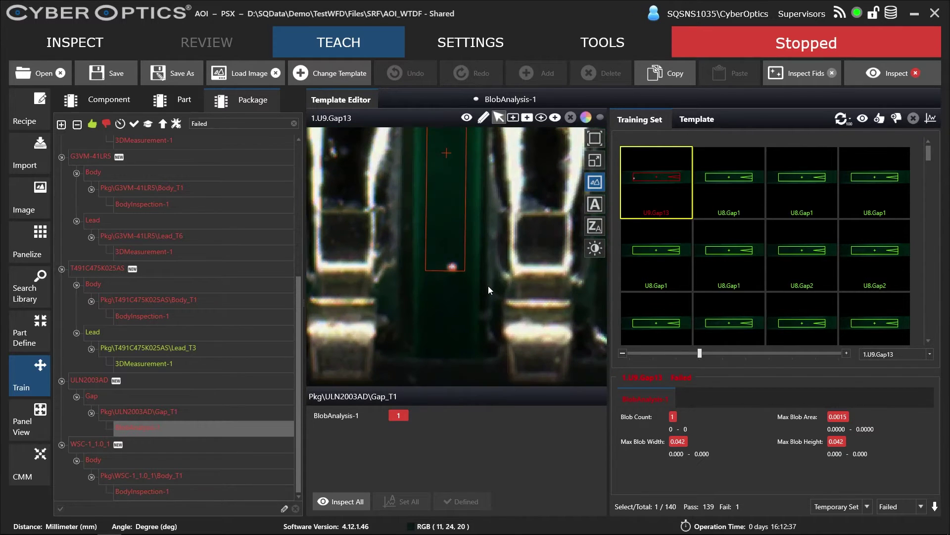
scroll(488, 286, down, 1)
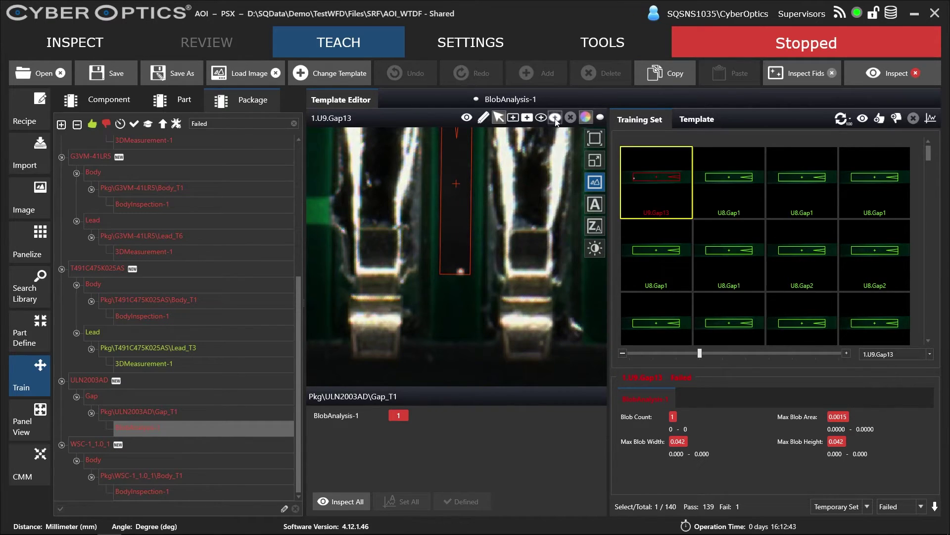
click(586, 119)
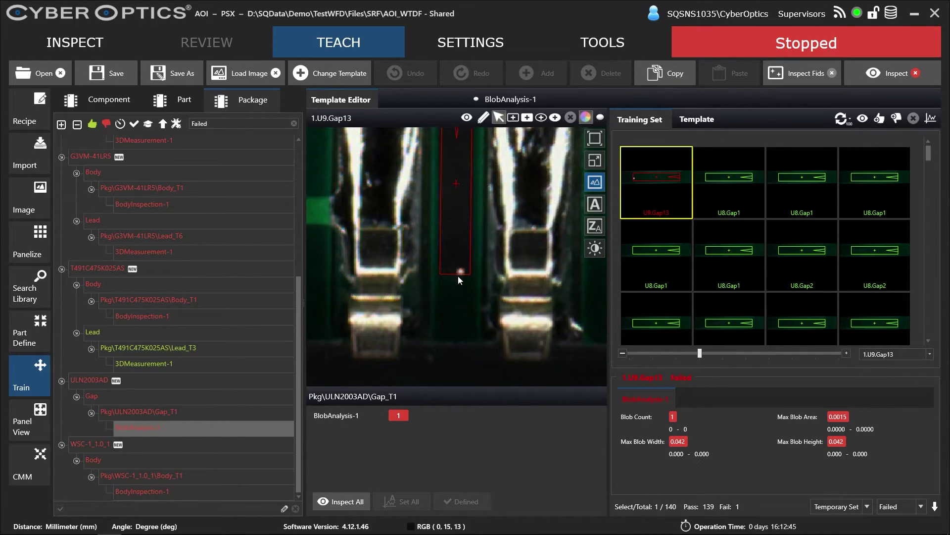
scroll(468, 269, up, 3)
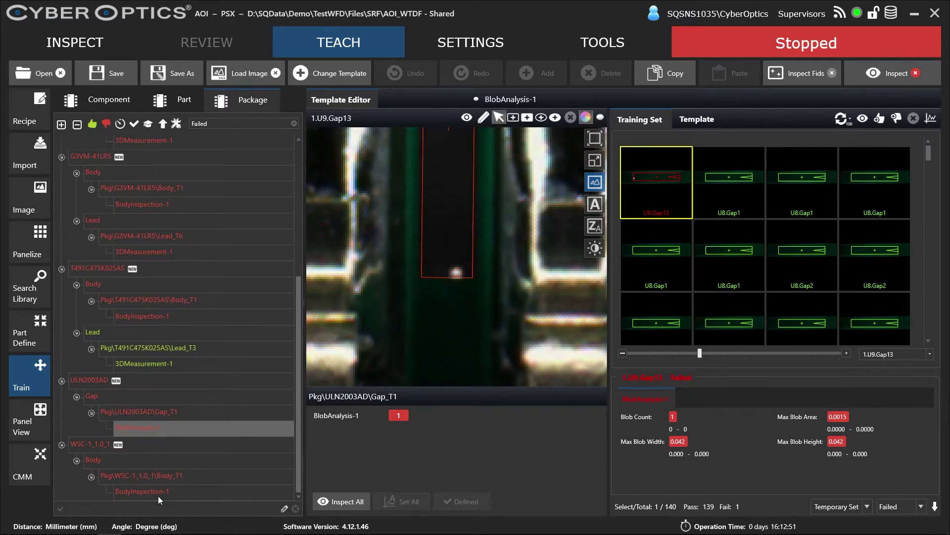
- Run the WSC-1_1.0_1 body inspection on all five images and review the failing R2 bodies
click(177, 490)
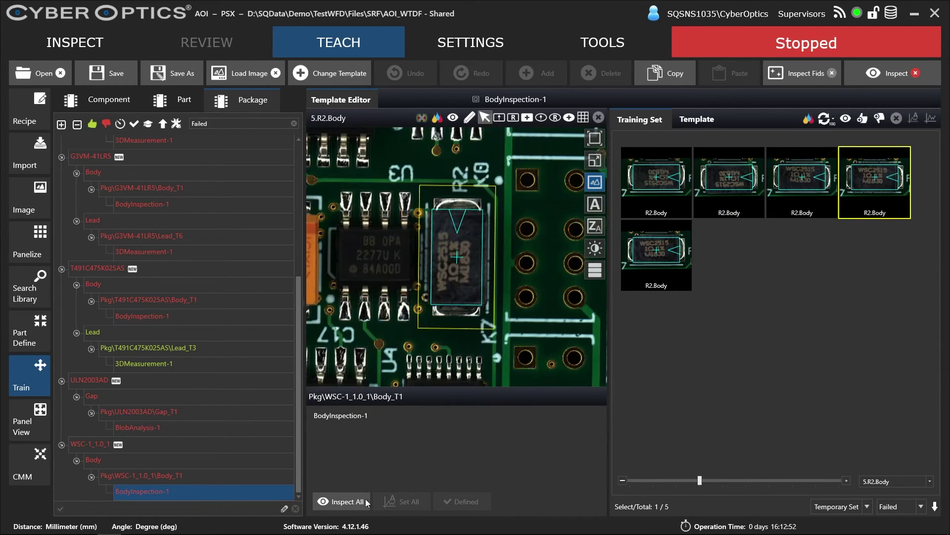
click(362, 501)
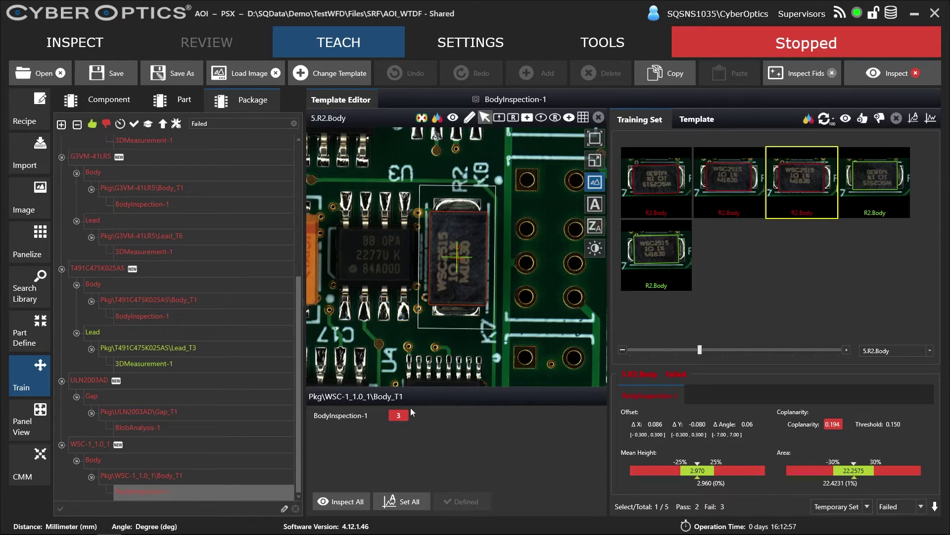
click(723, 191)
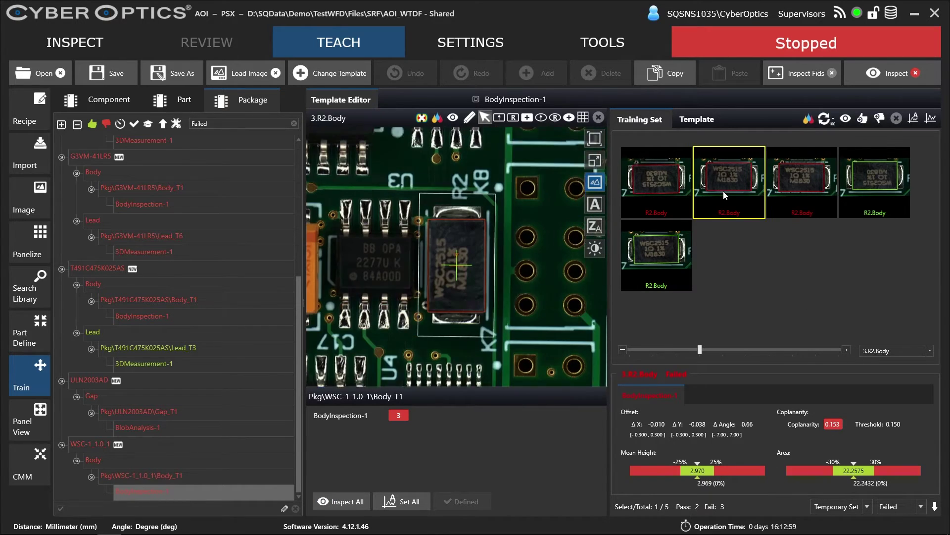
click(653, 186)
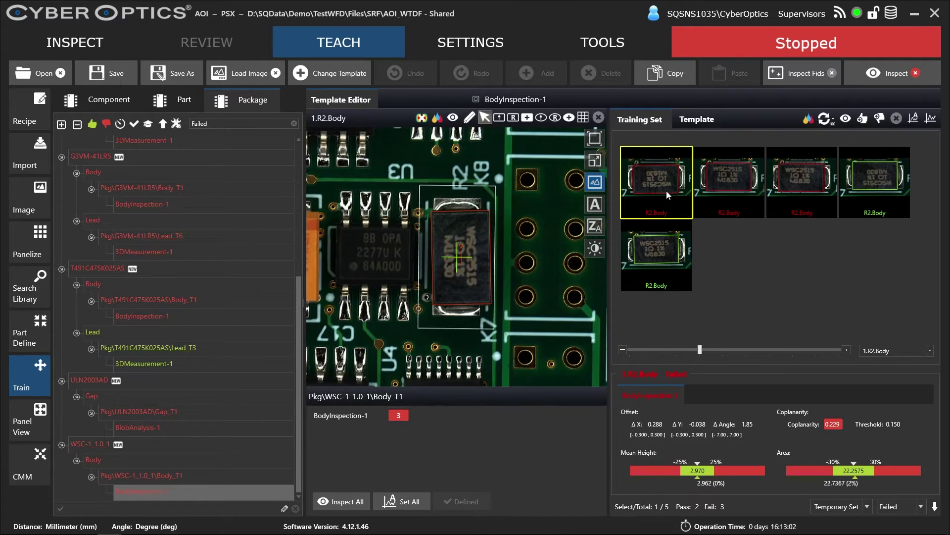
- Inspect one R2 body in the 3-D view, rotating it to see top and side
double_click(666, 191)
drag(390, 290, 429, 282)
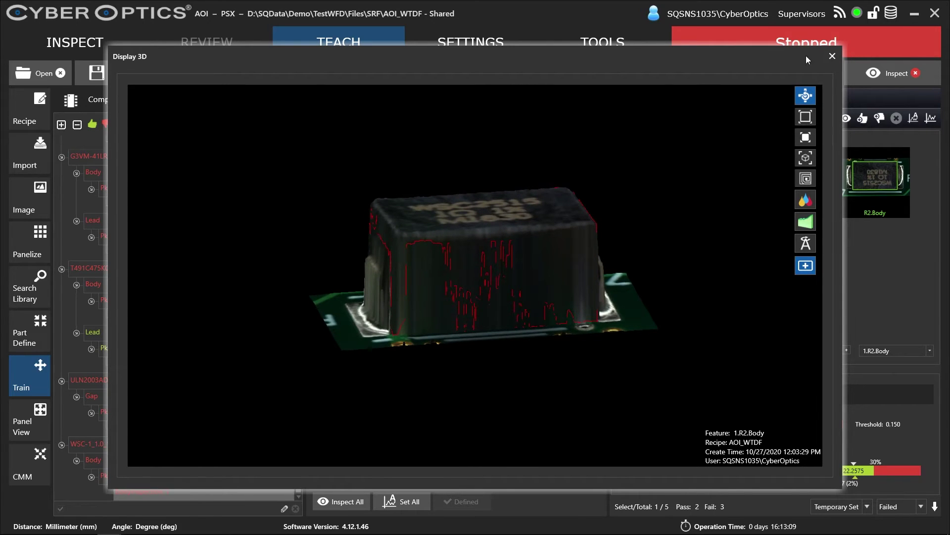
click(833, 56)
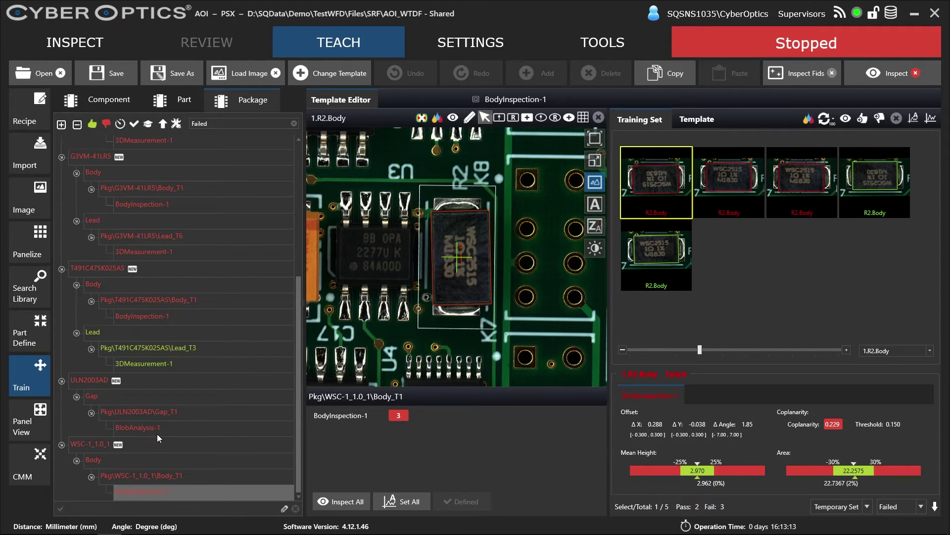
scroll(250, 403, up, 5)
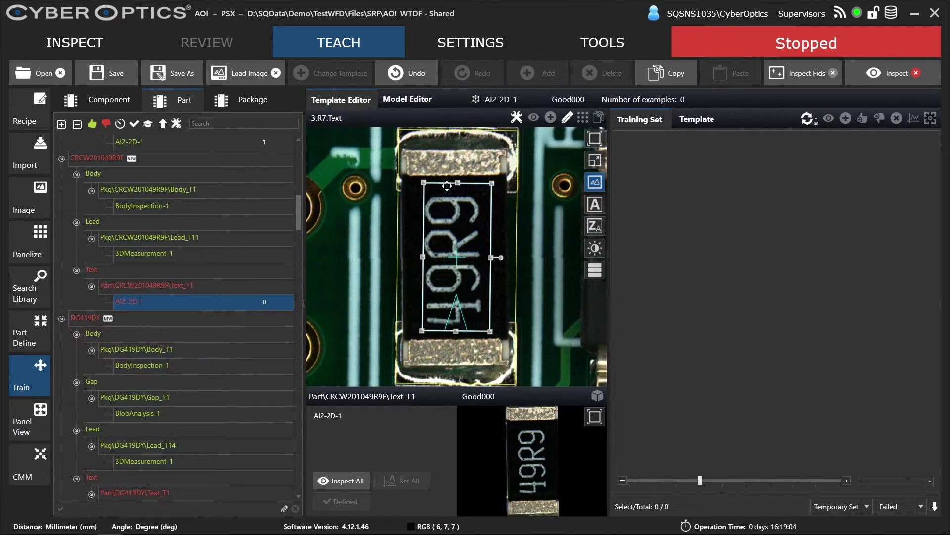
- Trim the R7 text region, build the template, and inspect all five images (2 pass, 3 polarity fails)
drag(446, 184, 447, 191)
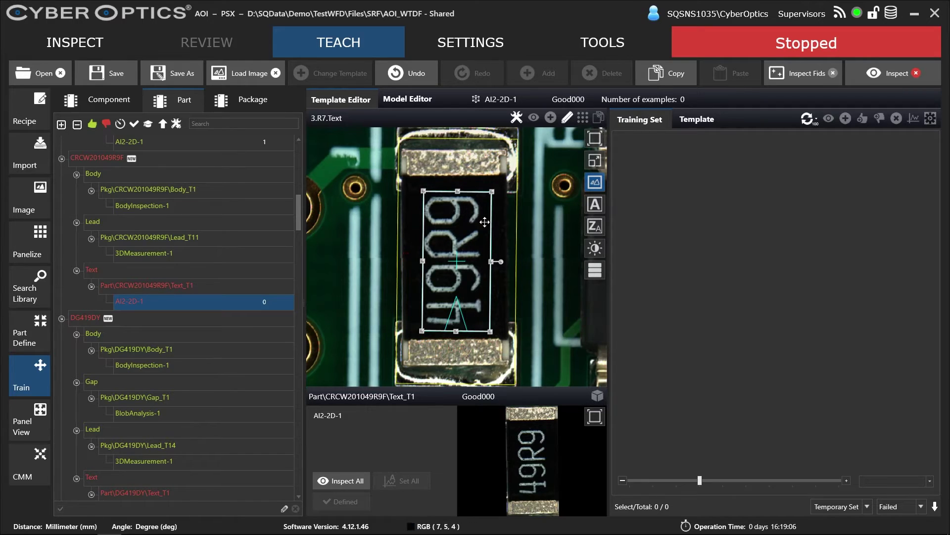
drag(490, 225, 486, 225)
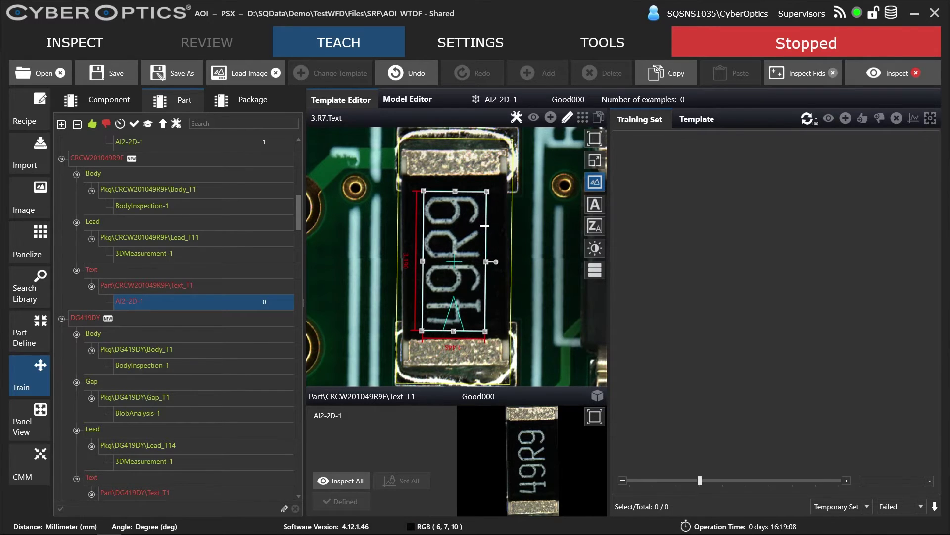
click(514, 118)
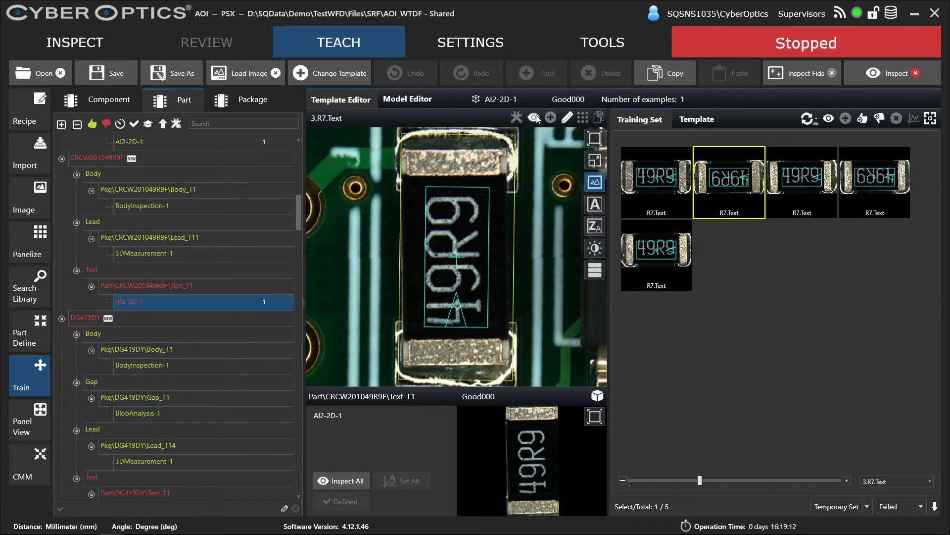
click(537, 119)
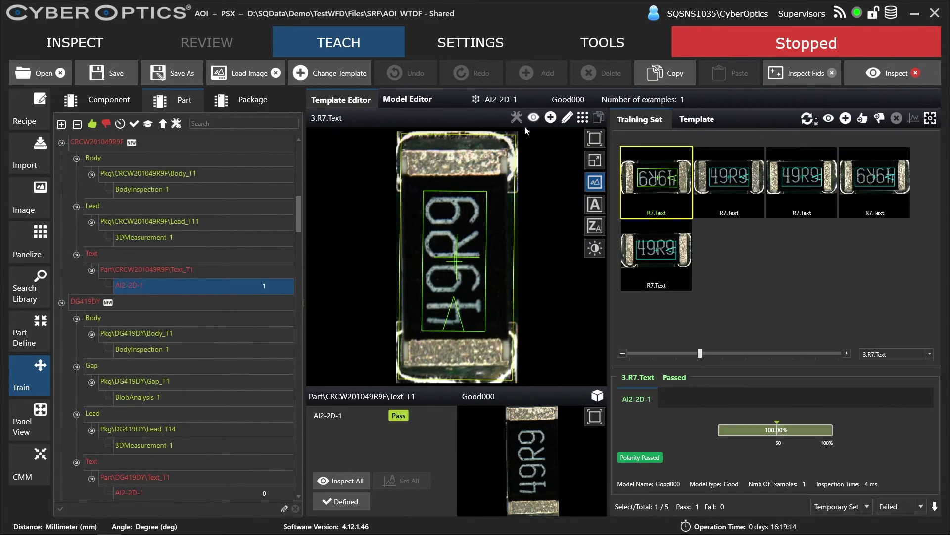
click(352, 484)
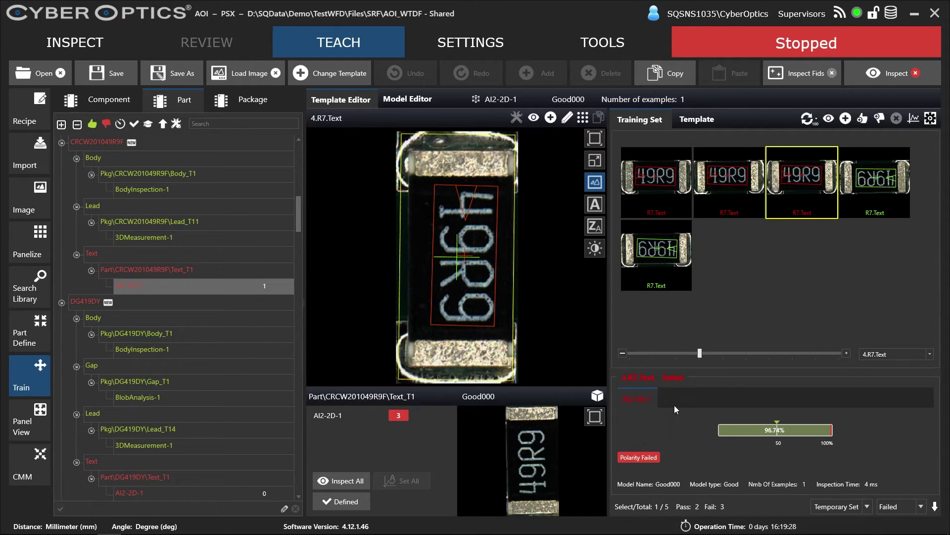
click(698, 119)
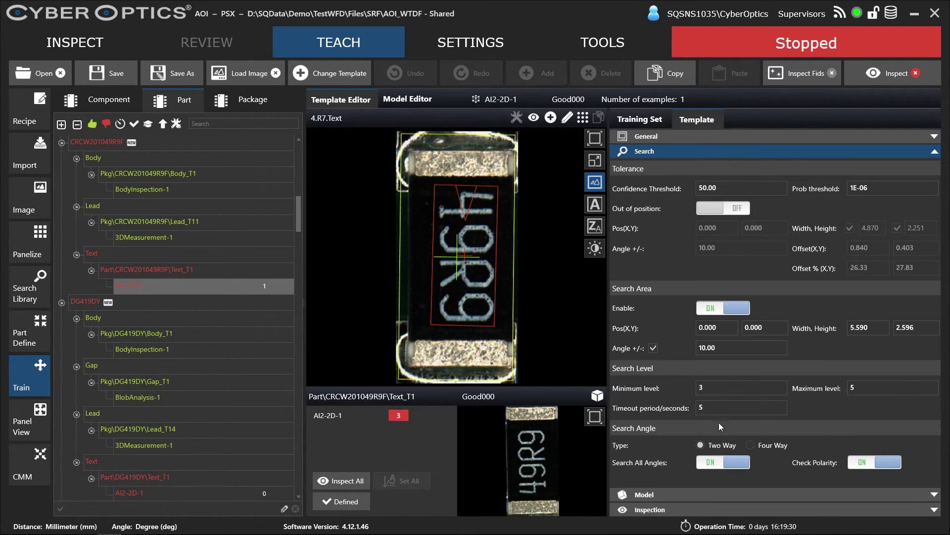
click(855, 465)
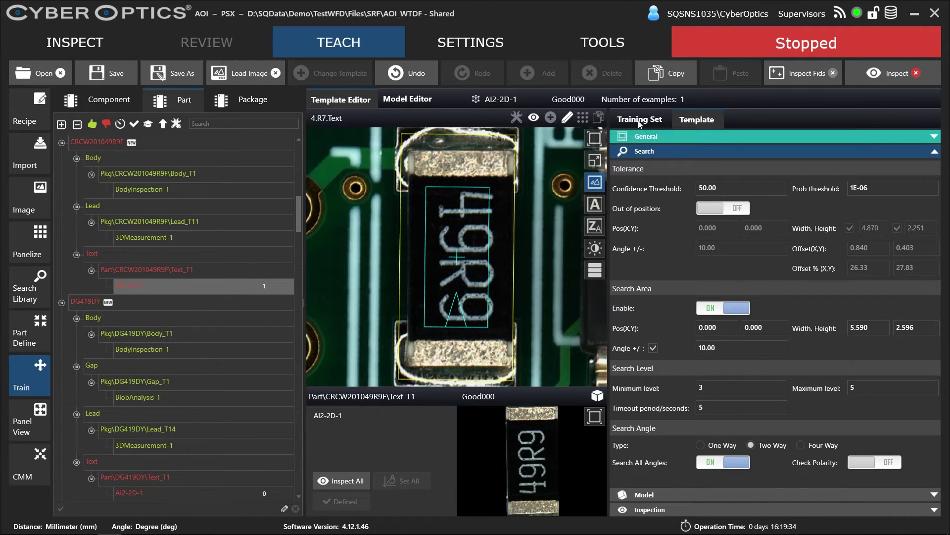
click(641, 120)
click(808, 120)
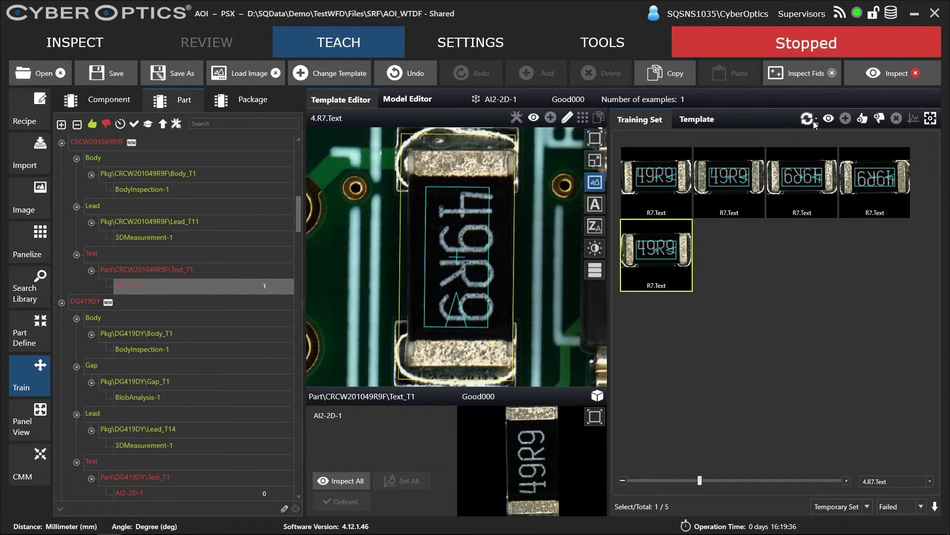
click(829, 120)
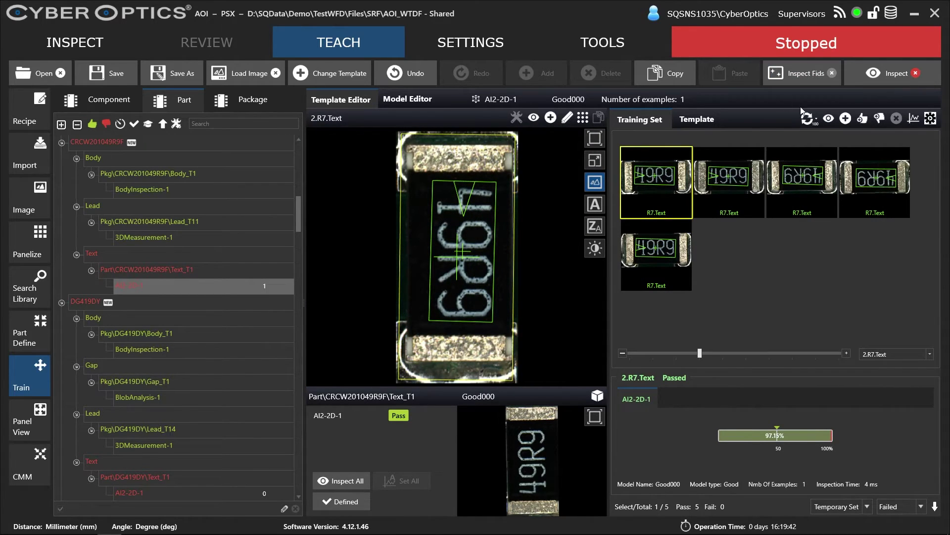
click(688, 118)
click(876, 464)
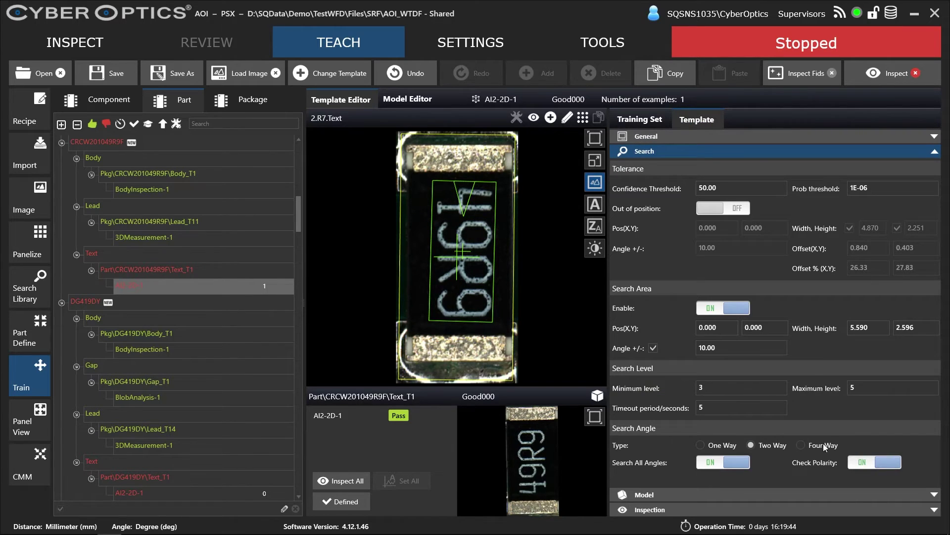
click(639, 120)
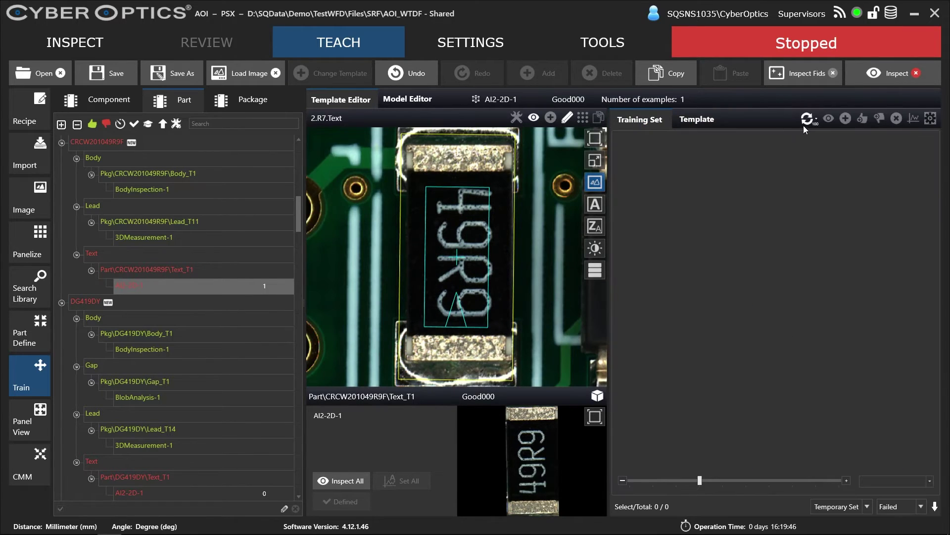
click(806, 122)
click(827, 119)
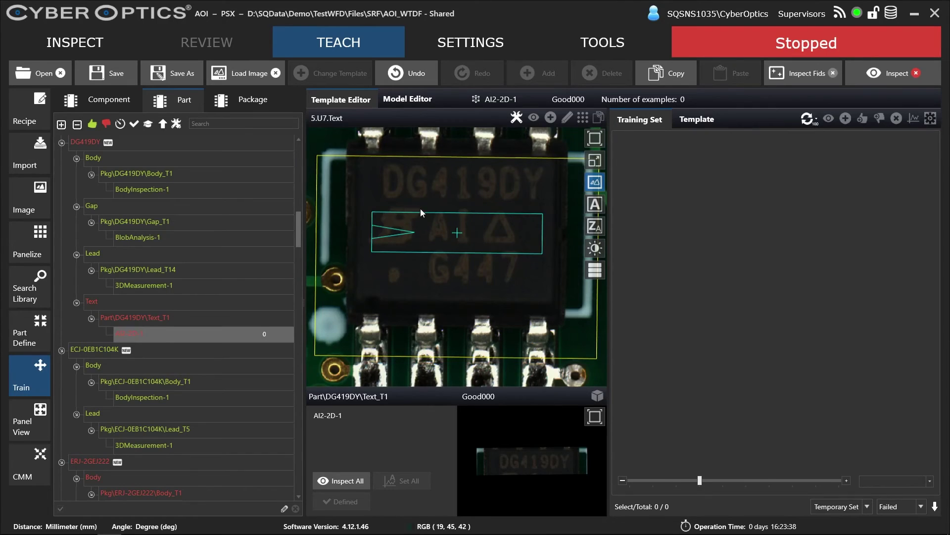
- Set the DG419DY text template to Illum-2 primary and Illum-1 second illumination, then load U7.Text images
click(698, 122)
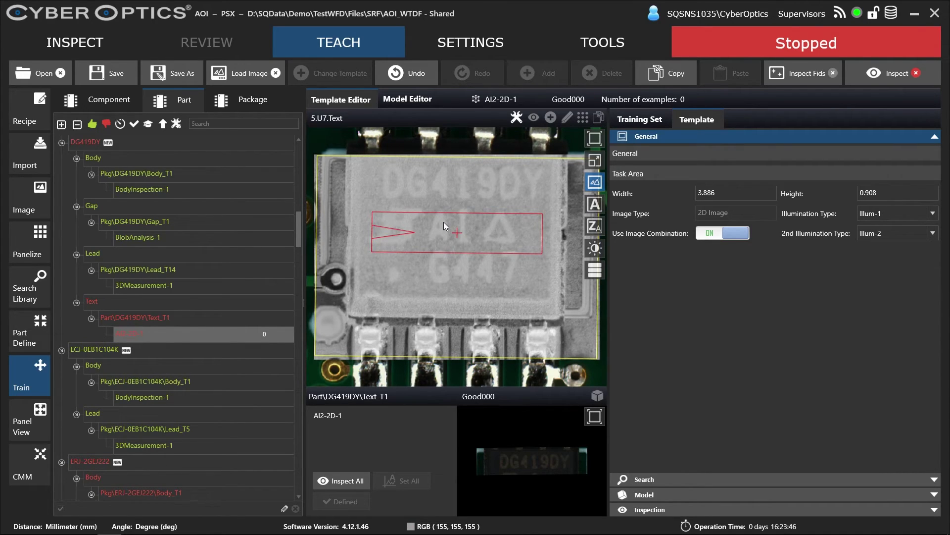
click(933, 219)
click(901, 240)
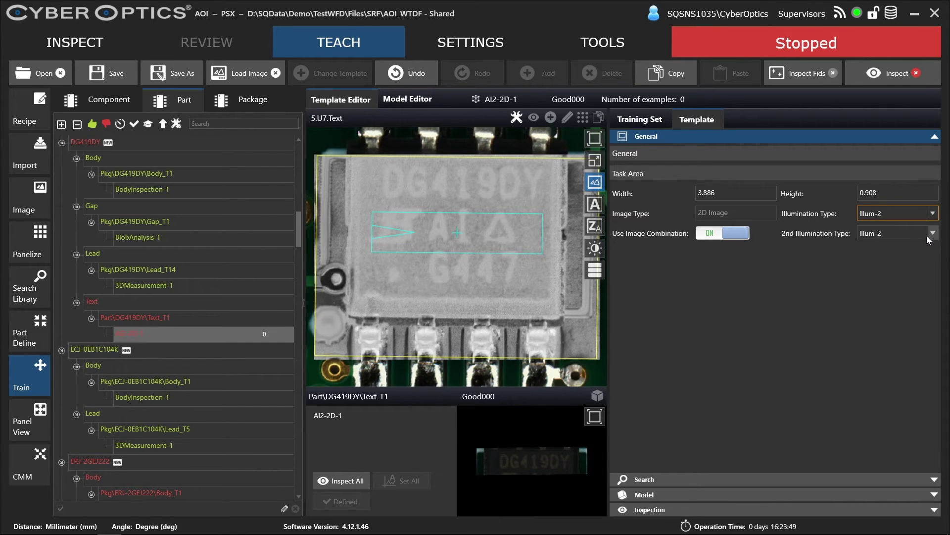
click(934, 234)
click(905, 247)
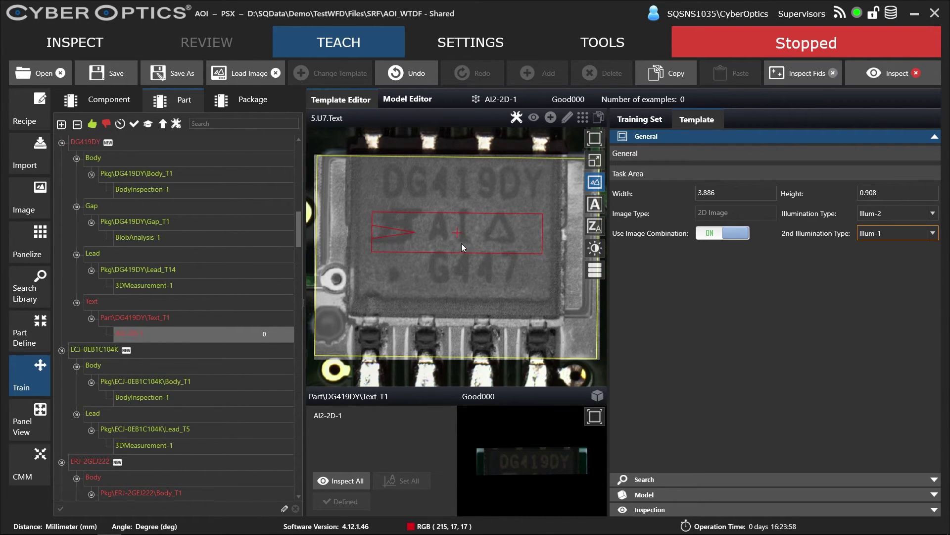
click(630, 119)
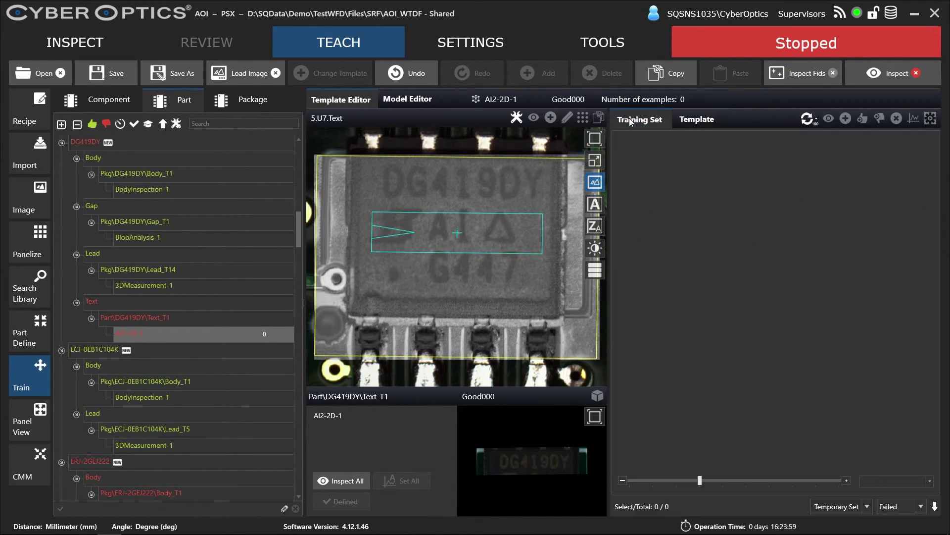
click(808, 118)
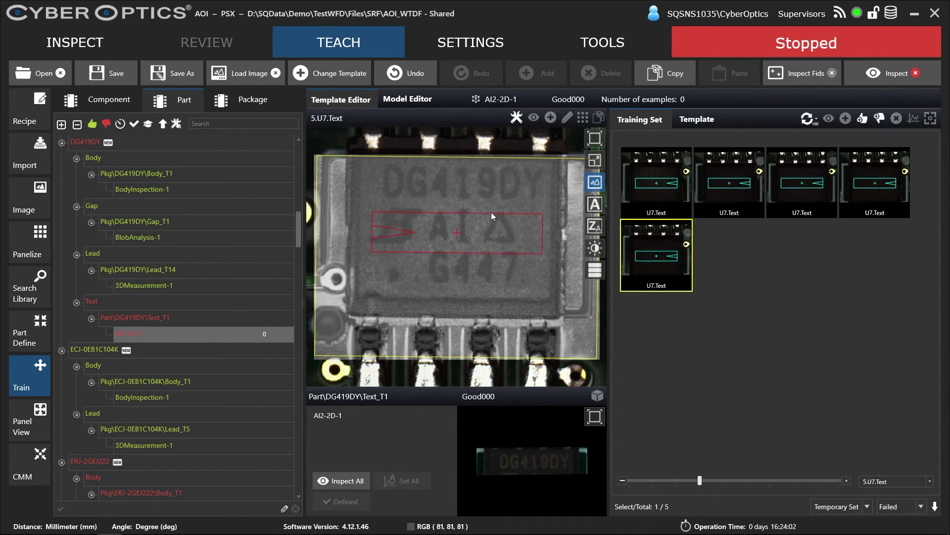
- Frame the DG419DY line with the template box, build it, inspect all five images, and mark it Defined
click(469, 217)
drag(478, 215, 491, 163)
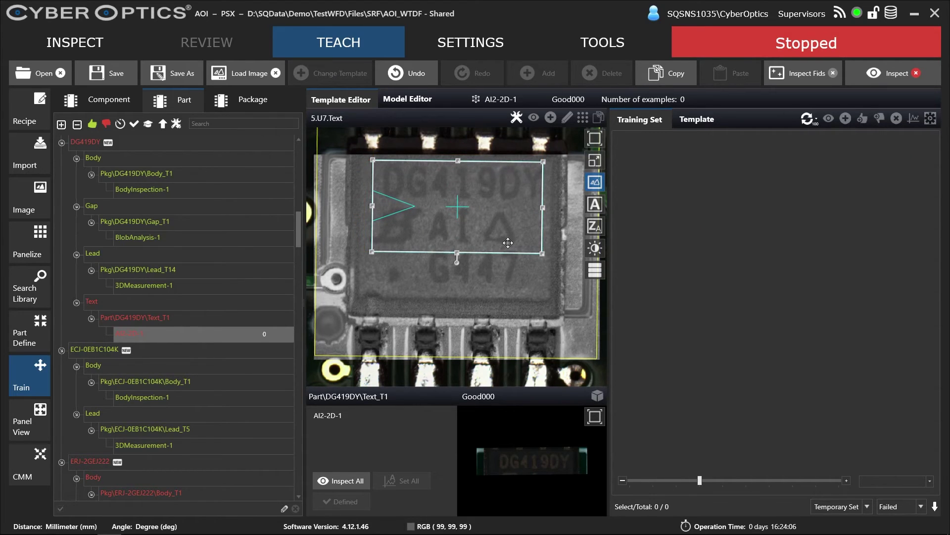
drag(502, 252, 501, 199)
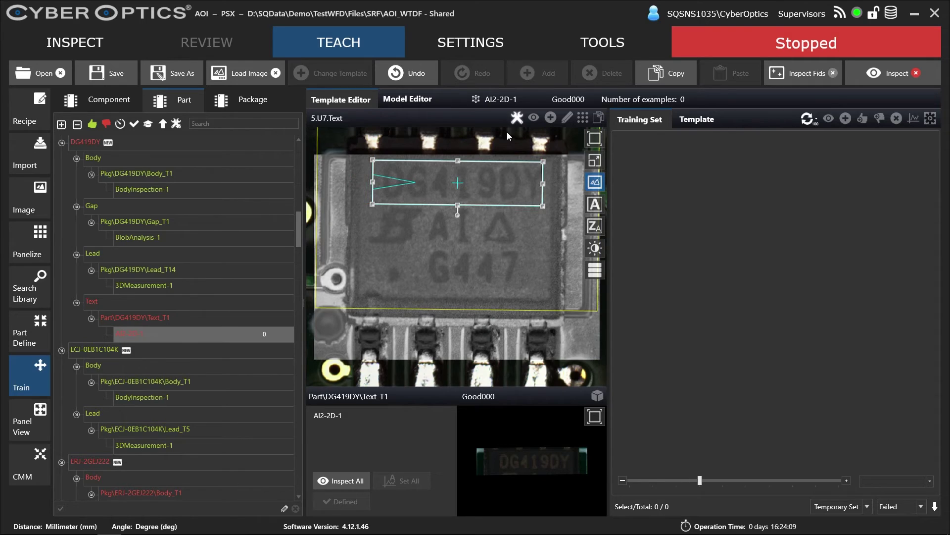
click(517, 117)
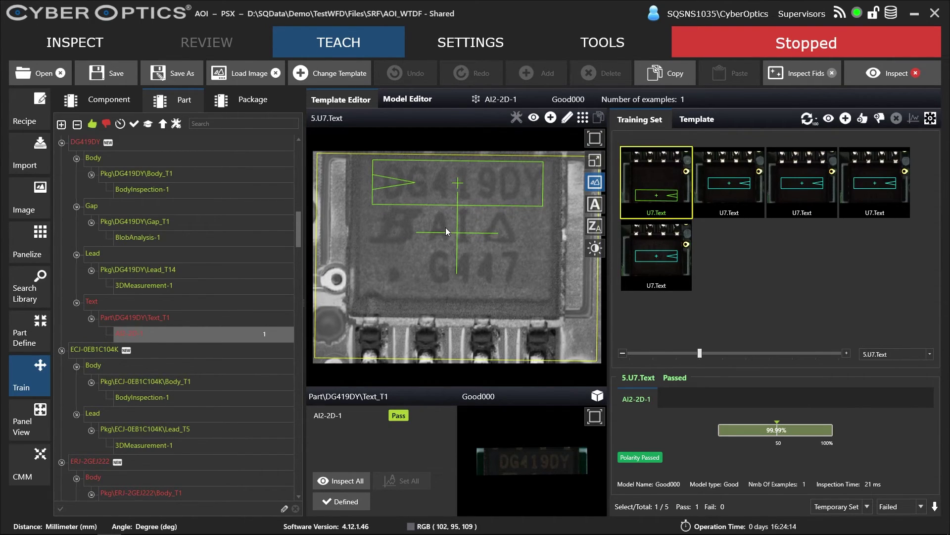
click(345, 483)
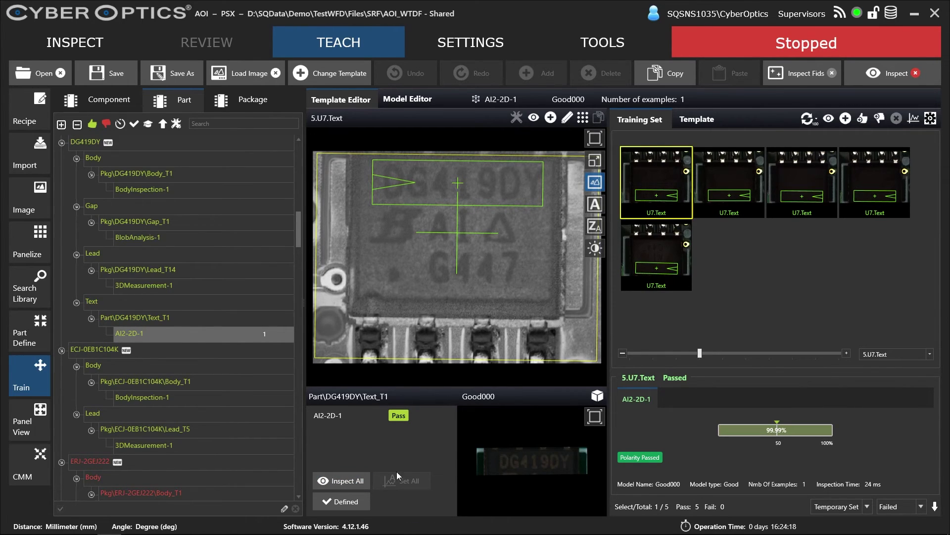
click(347, 502)
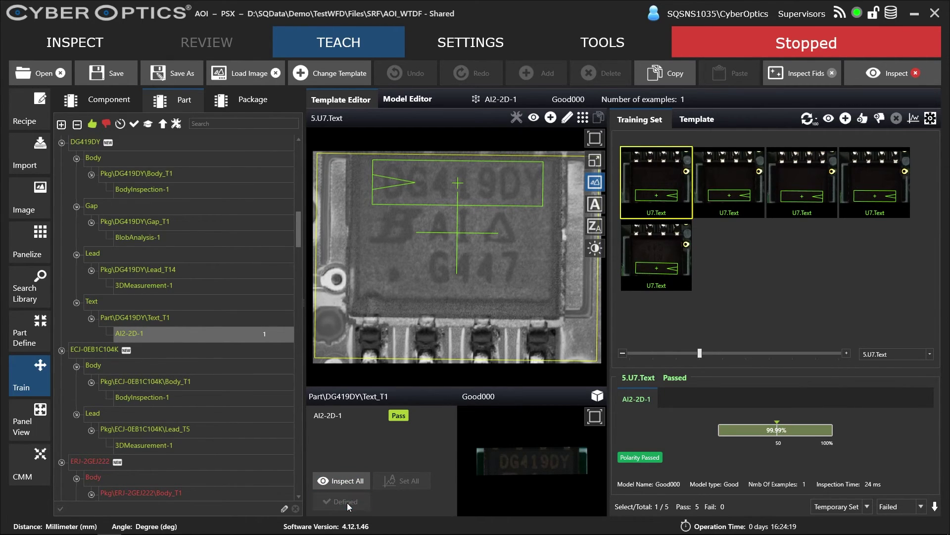
click(419, 101)
scroll(435, 310, up, 3)
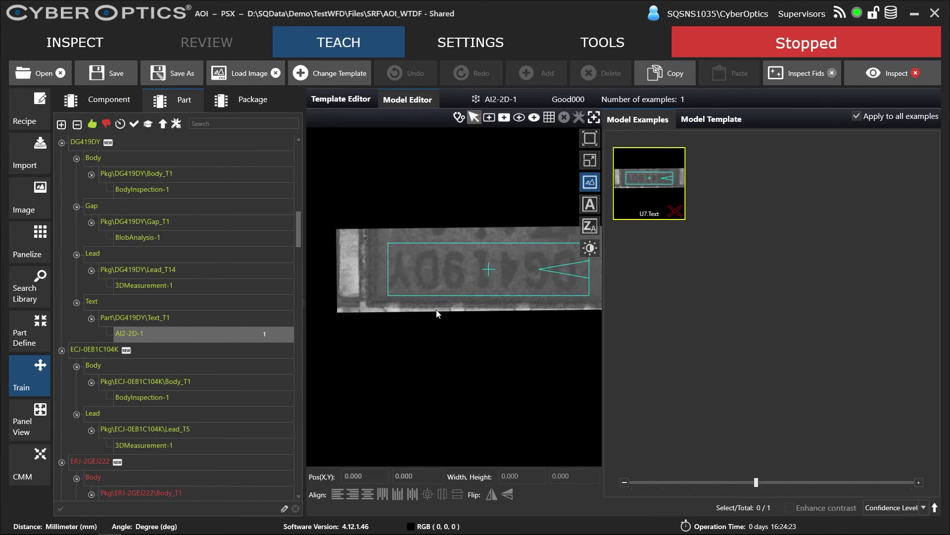
click(459, 118)
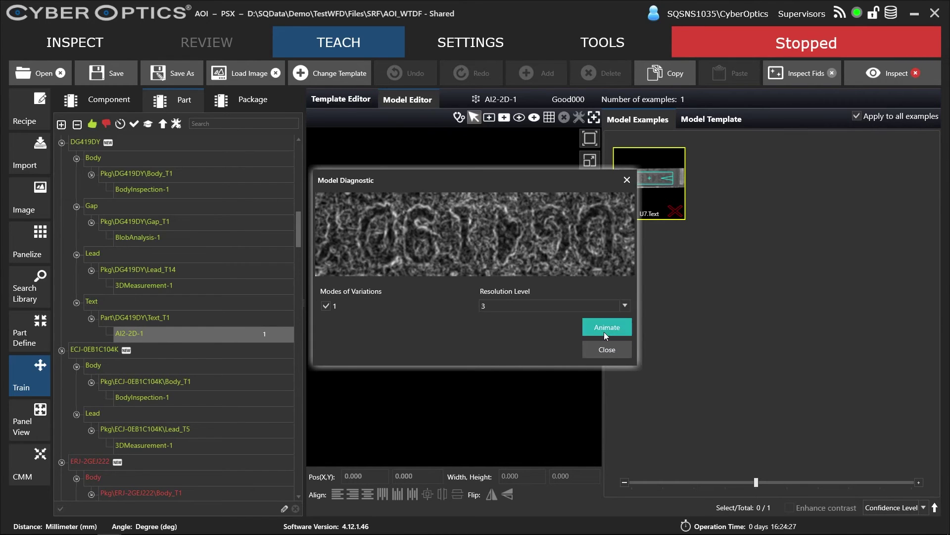
click(604, 331)
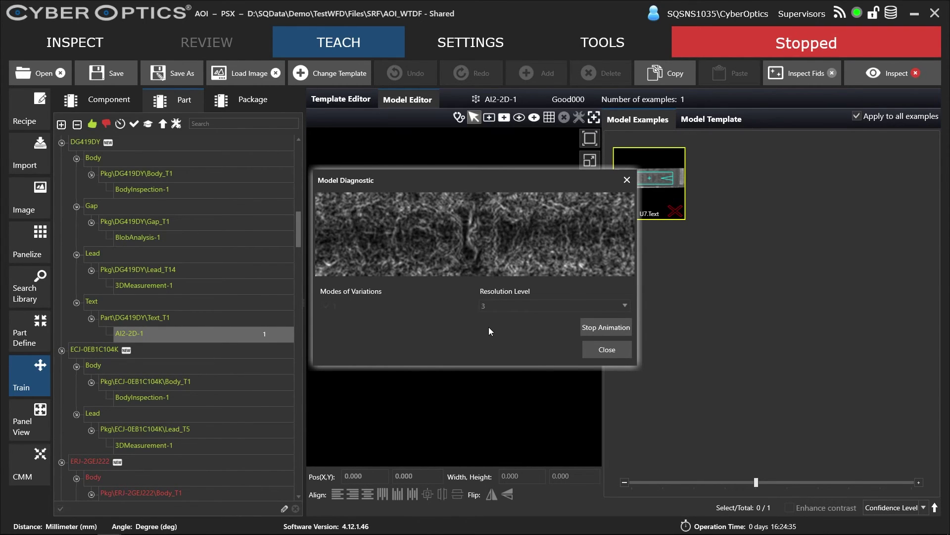
click(627, 179)
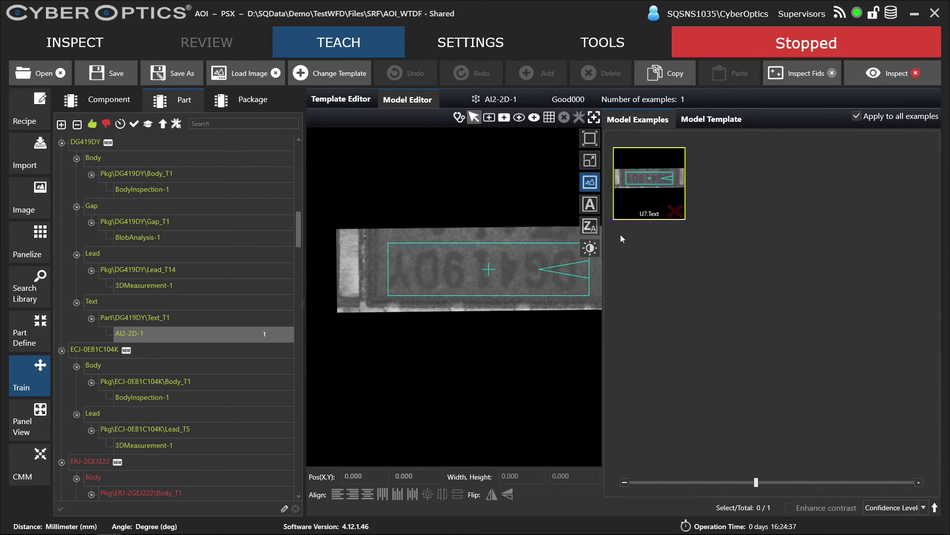
click(341, 99)
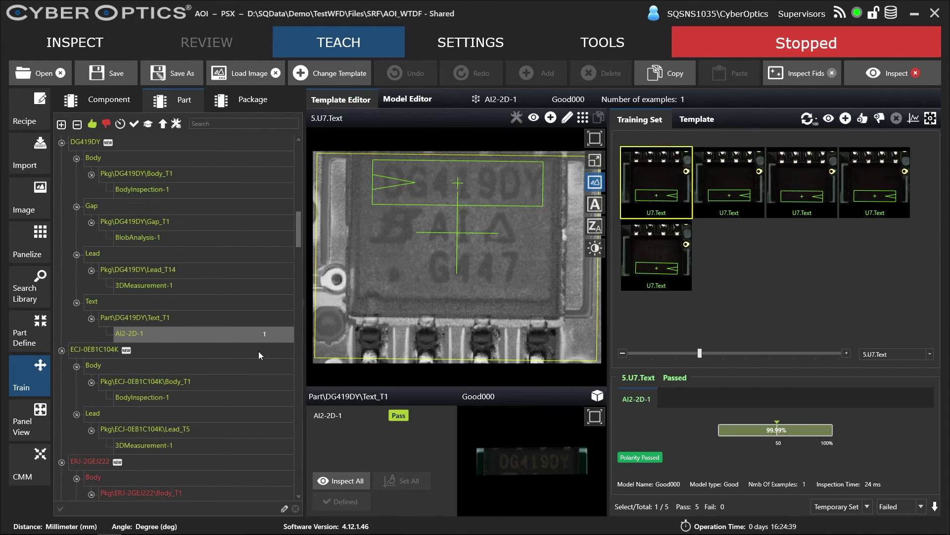
- Open the OPA277U text inspection and shrink its template box to a single marking line
scroll(233, 352, down, 5)
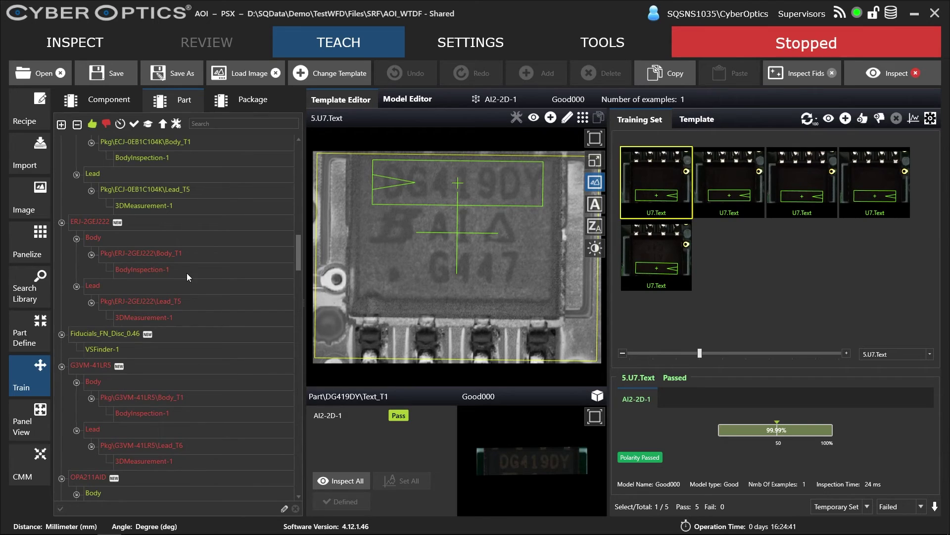
scroll(162, 435, down, 10)
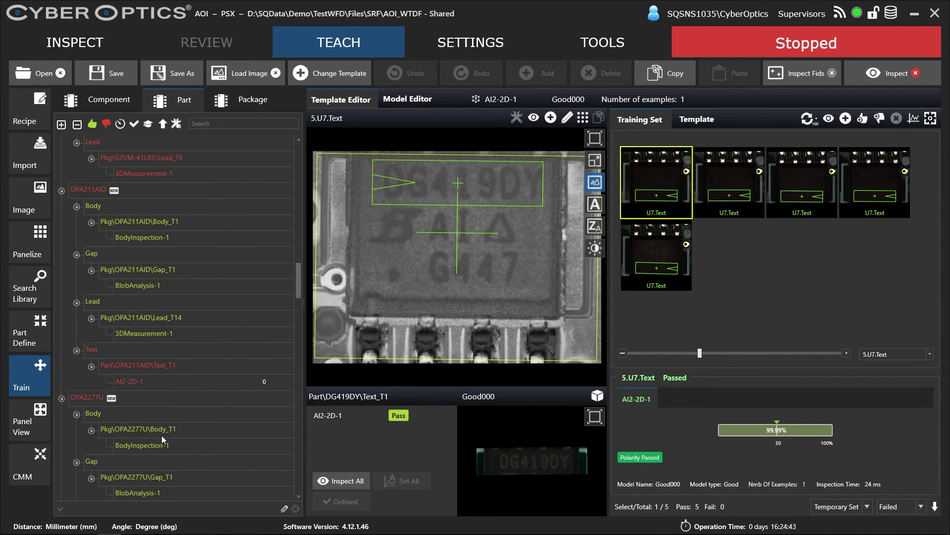
scroll(161, 435, down, 4)
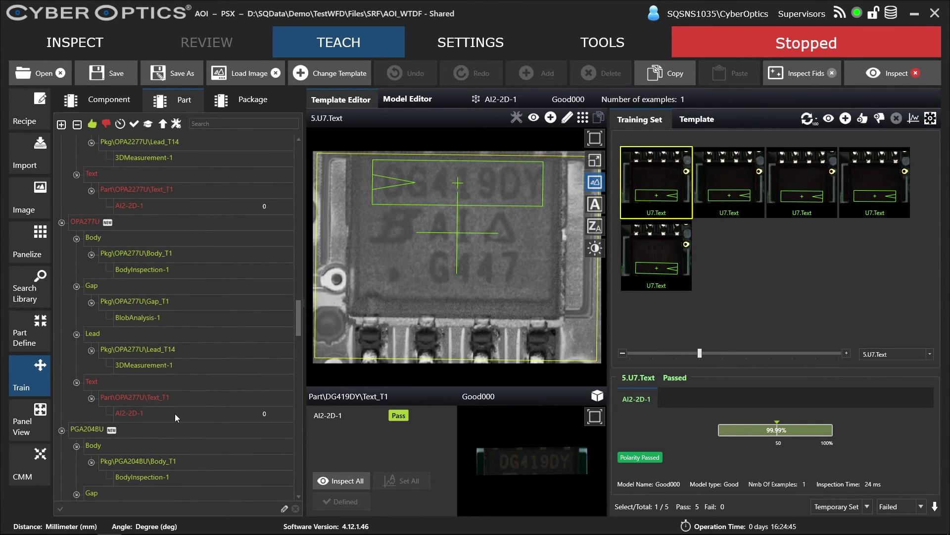
click(175, 414)
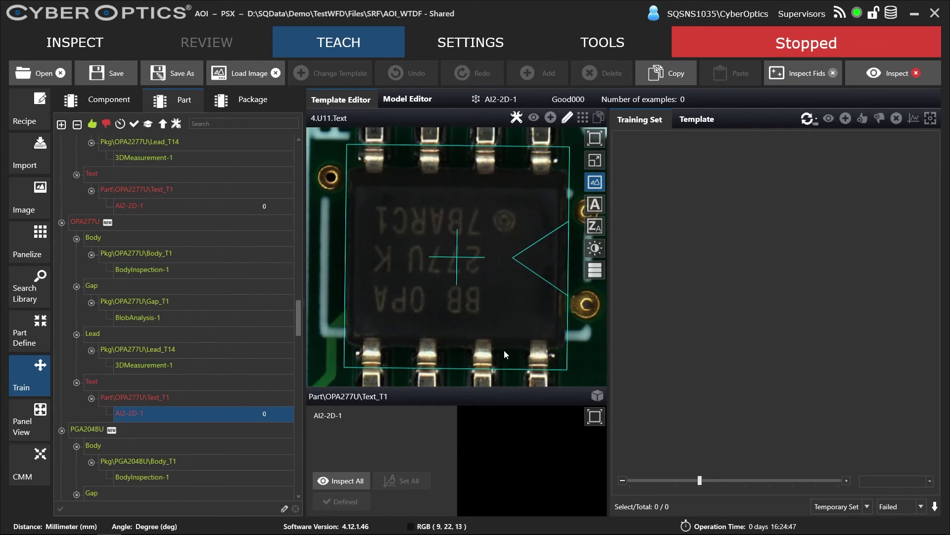
click(475, 368)
drag(466, 367, 467, 315)
drag(566, 274, 489, 274)
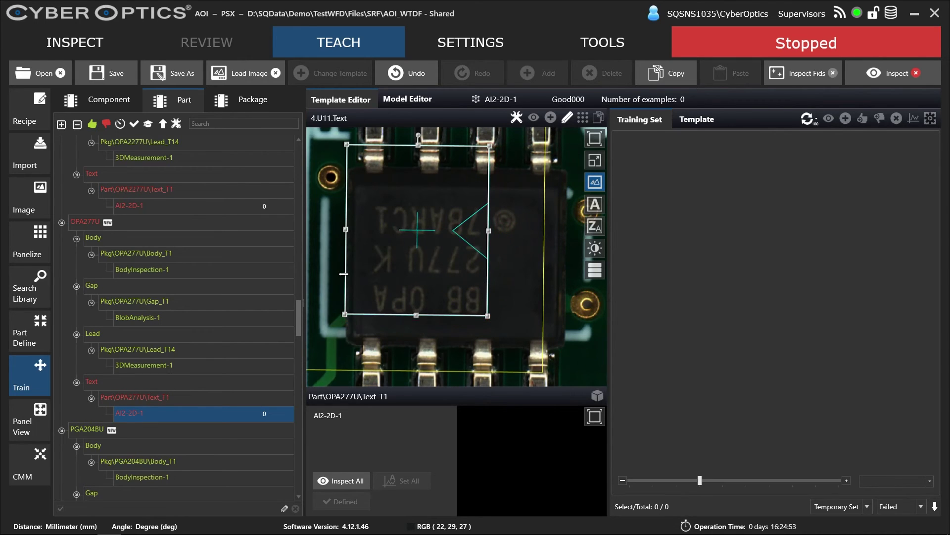
drag(345, 280, 372, 280)
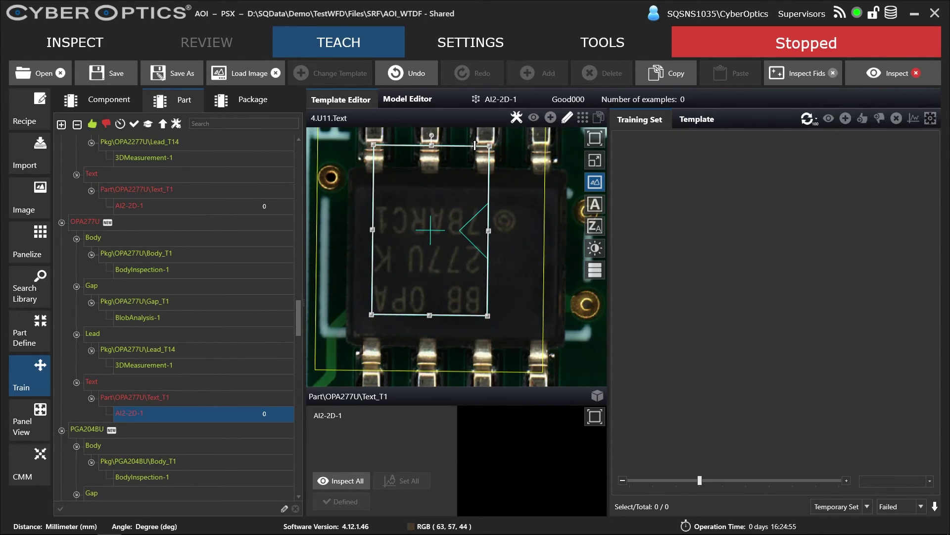
drag(479, 144, 460, 280)
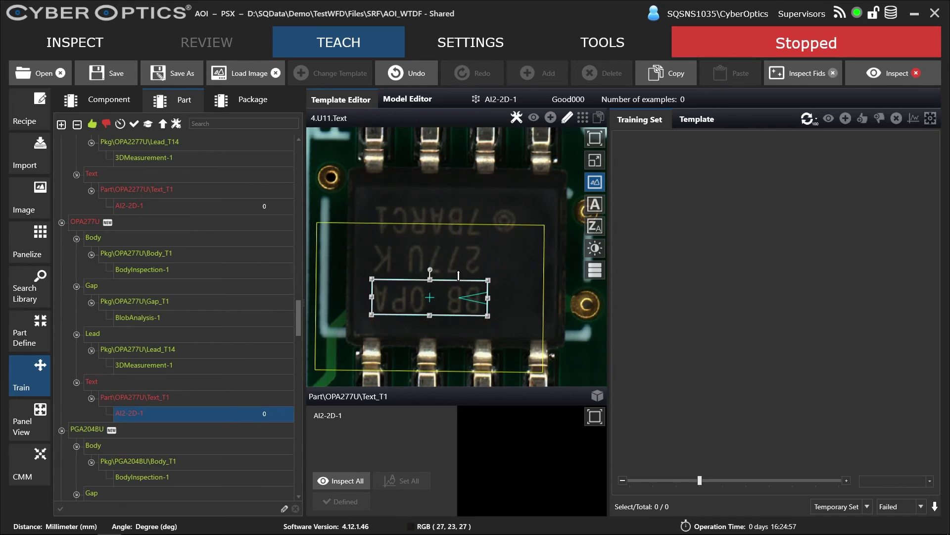
- Set the template's illumination to Illum-2 with Illum-1 as second illumination
click(706, 121)
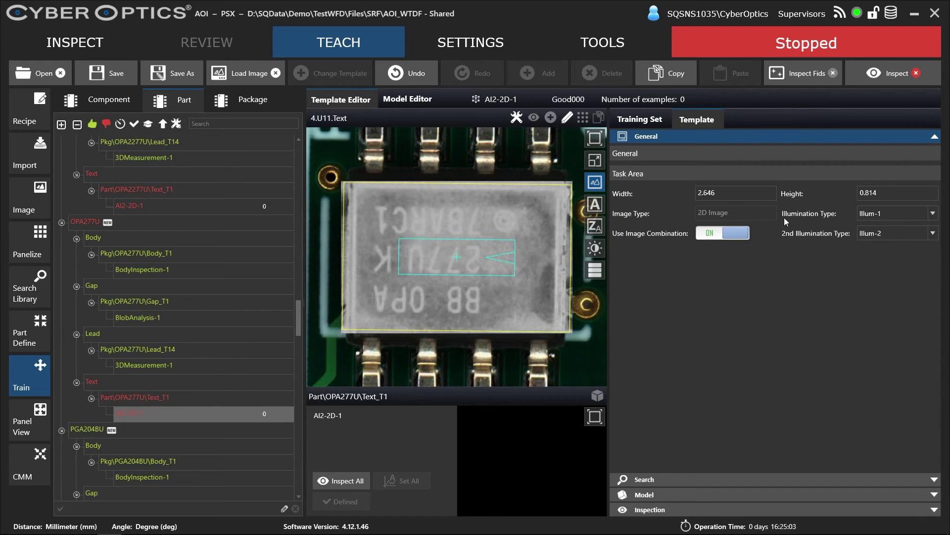
click(933, 233)
click(910, 247)
click(933, 213)
click(922, 238)
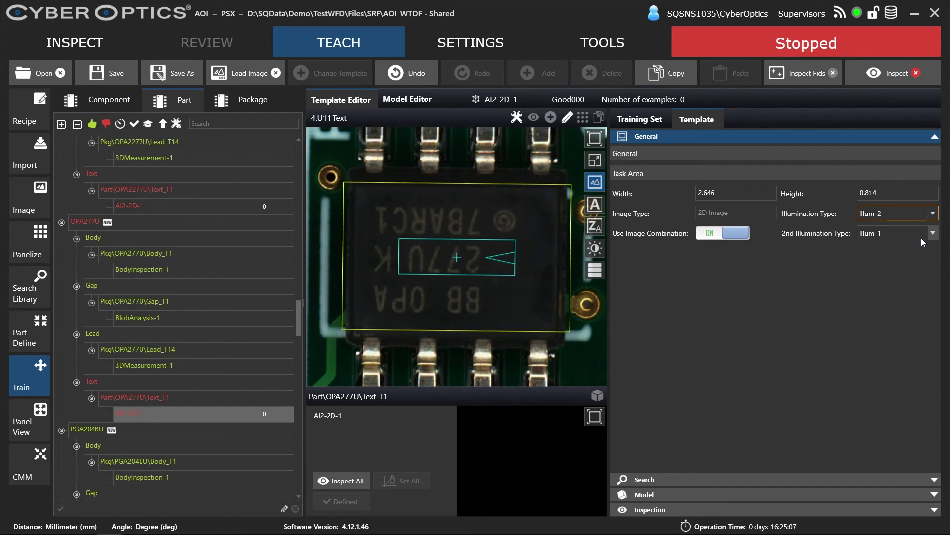
- Move the box onto the BB OPA marking, build the template, and inspect all five training examples
click(457, 256)
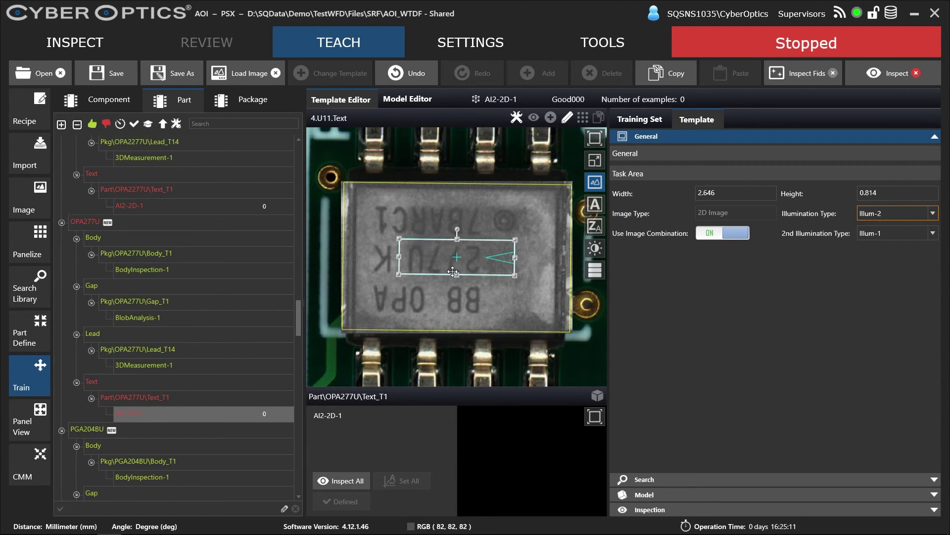
drag(456, 261, 428, 300)
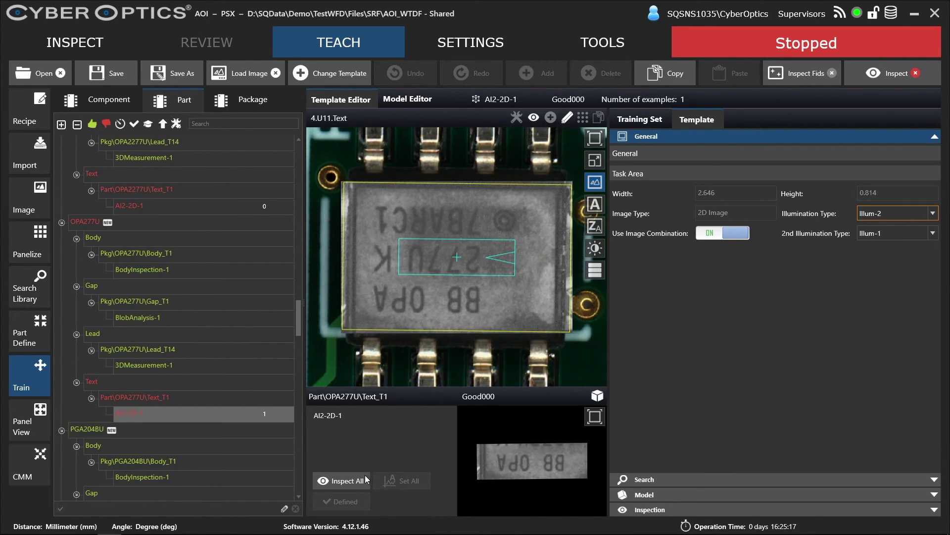
click(533, 122)
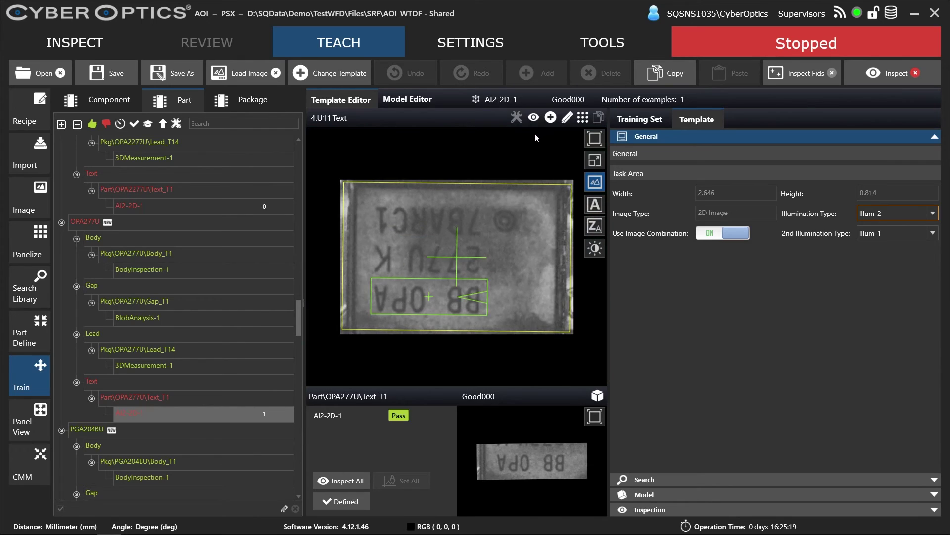
click(642, 119)
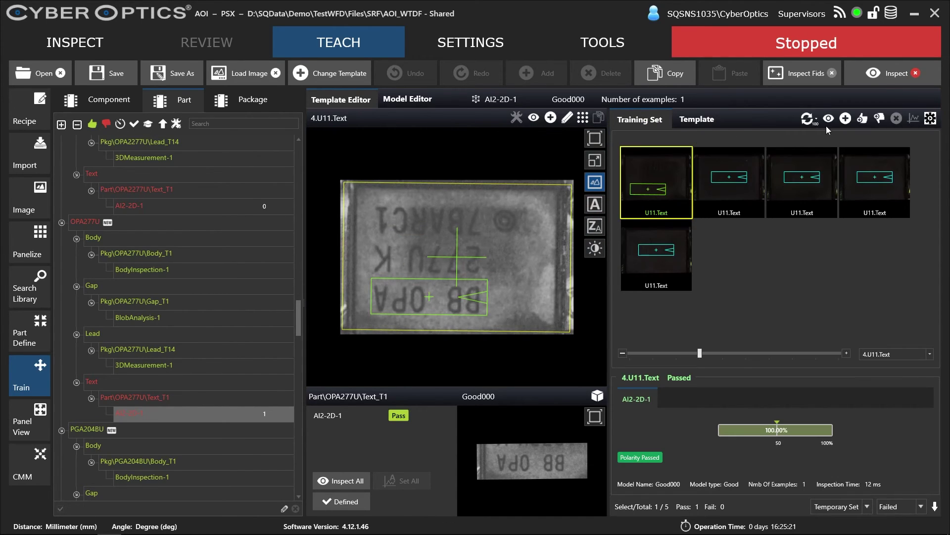
click(810, 119)
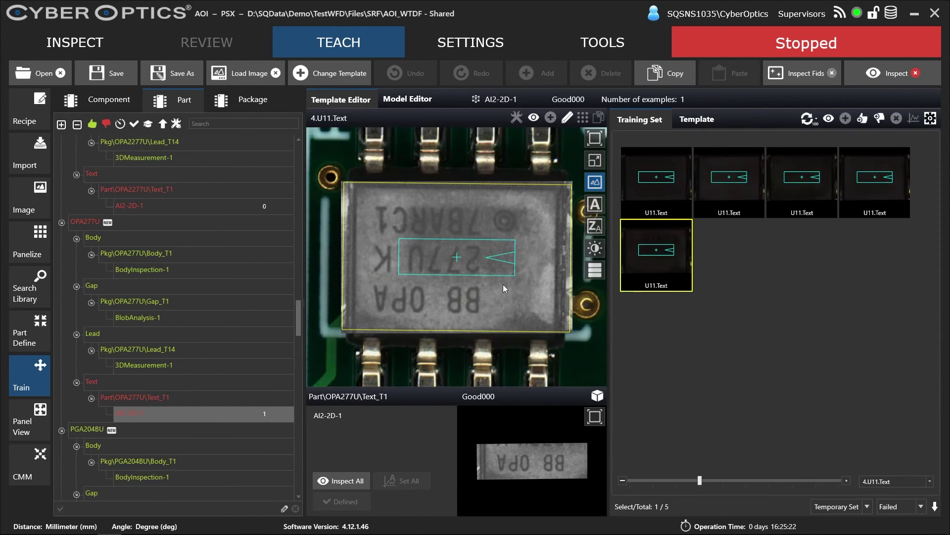
click(340, 481)
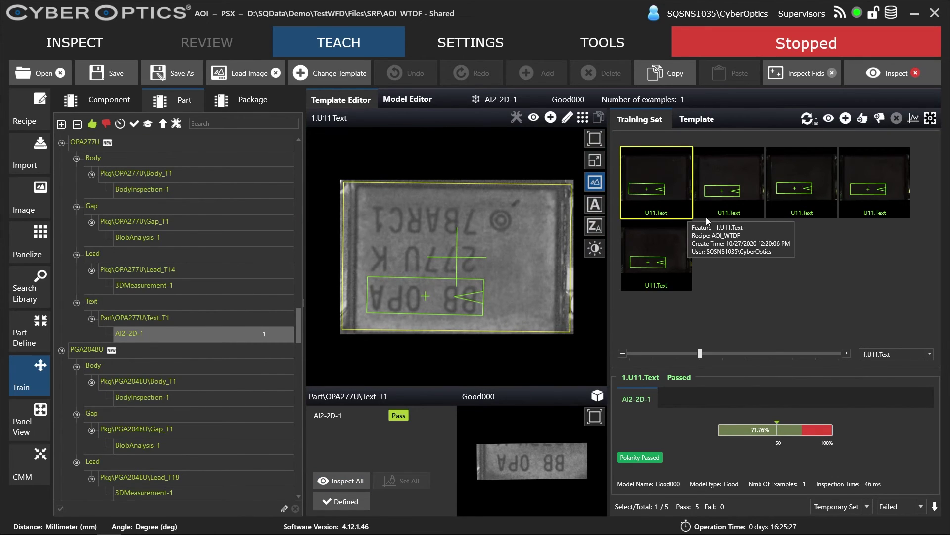
click(414, 100)
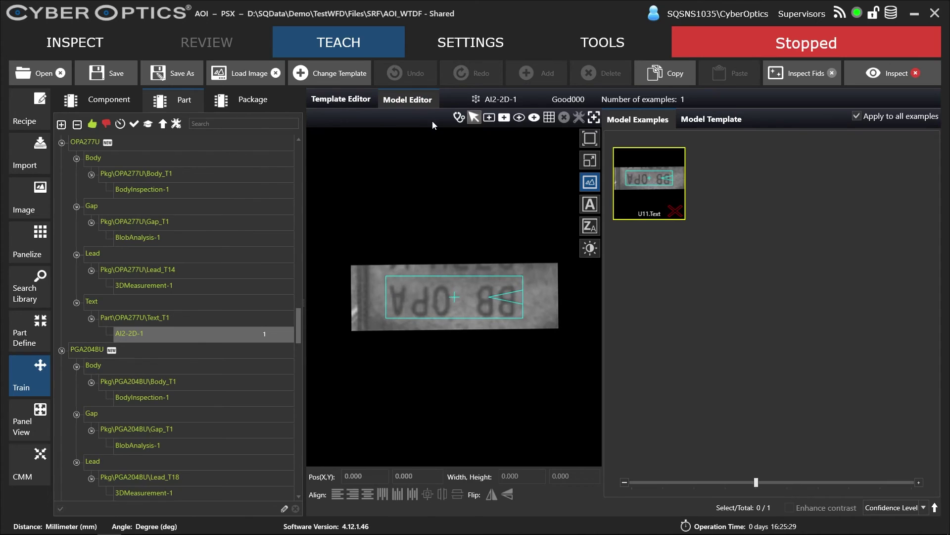
- Review the OPA277U text model's diagnostic image, then close it and return to template editing
click(459, 118)
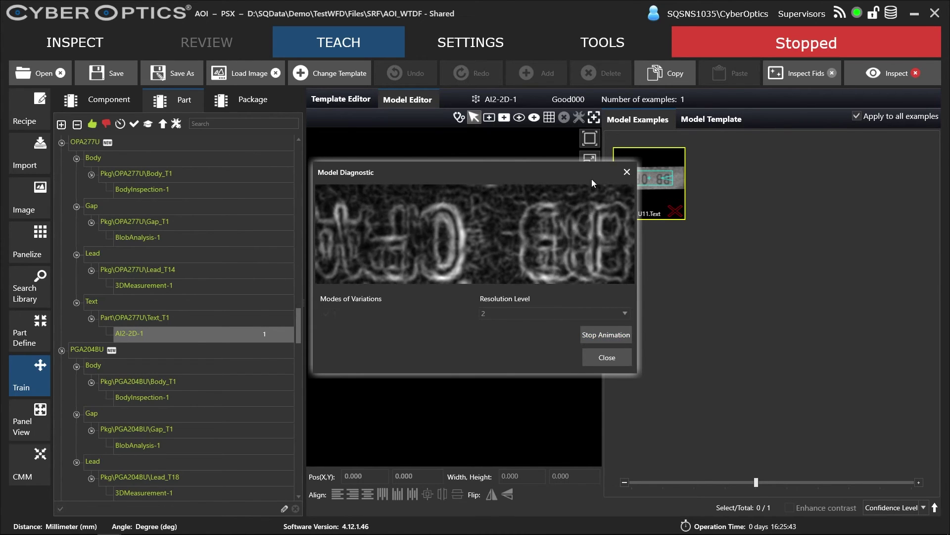
click(627, 172)
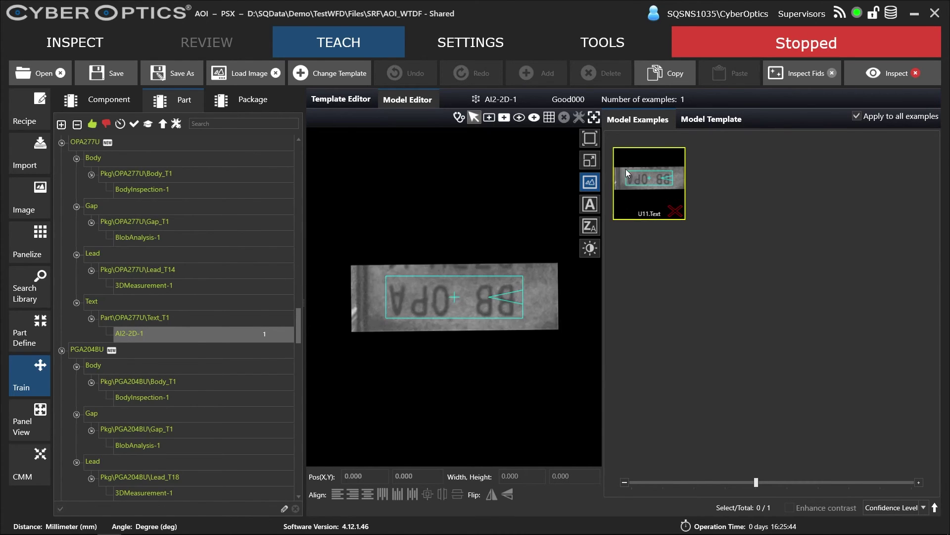
click(350, 104)
- Try Grey model type with colour on, then discard the changes to keep the Gradient model
click(689, 118)
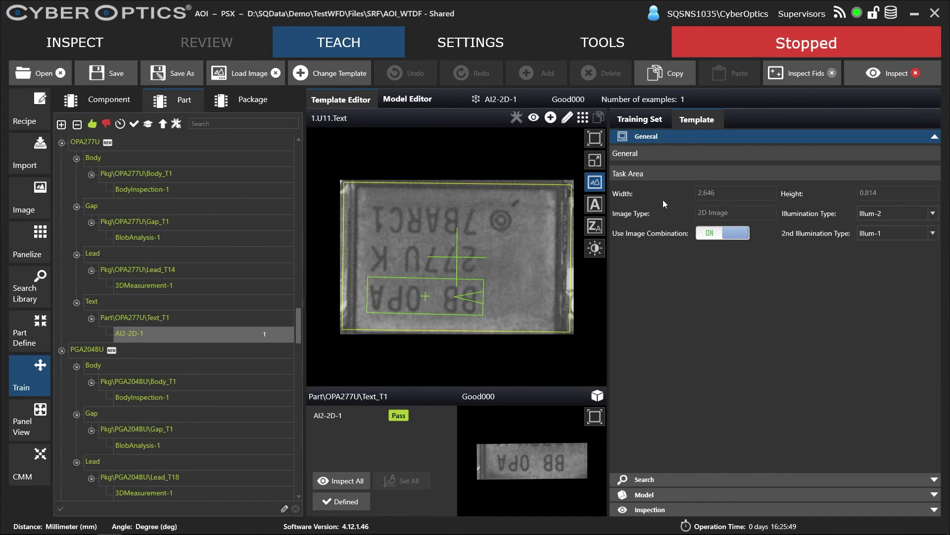
click(655, 478)
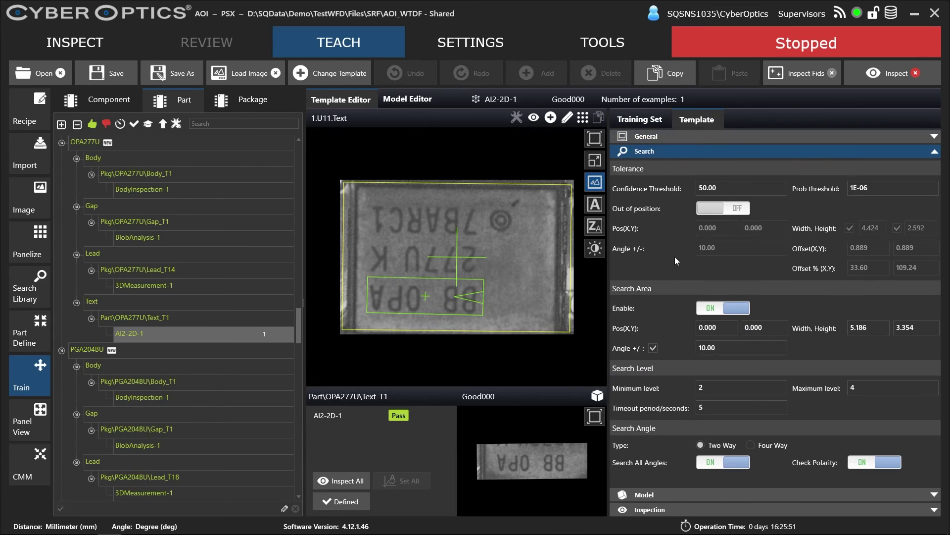
click(680, 497)
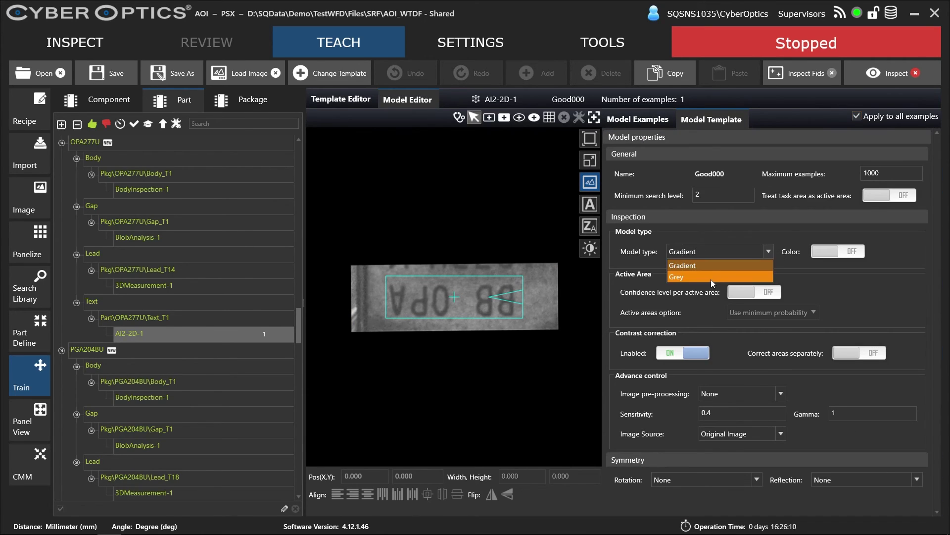
click(711, 279)
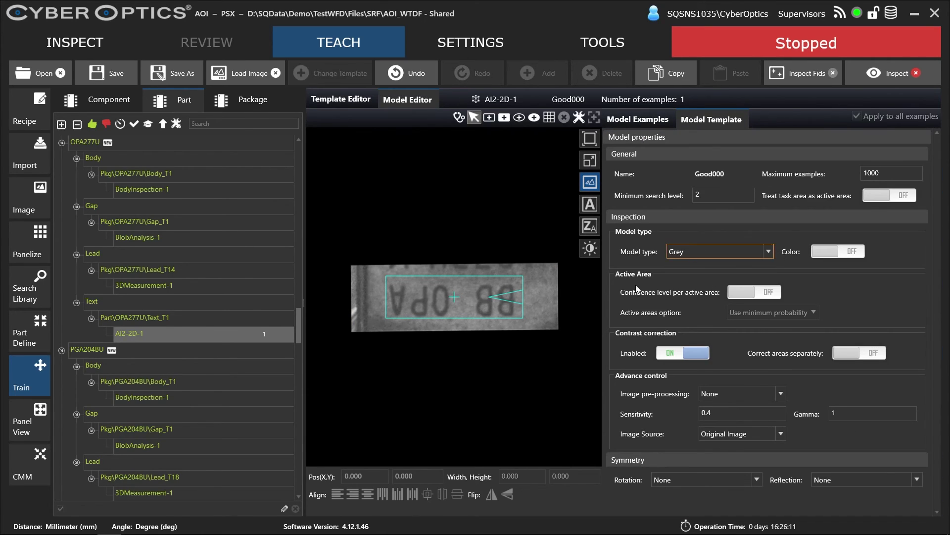
click(855, 252)
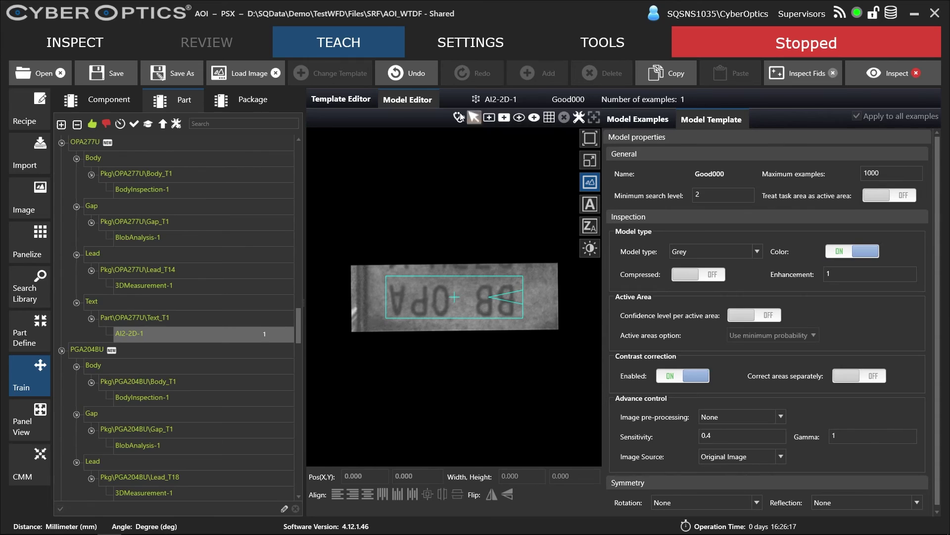
click(339, 99)
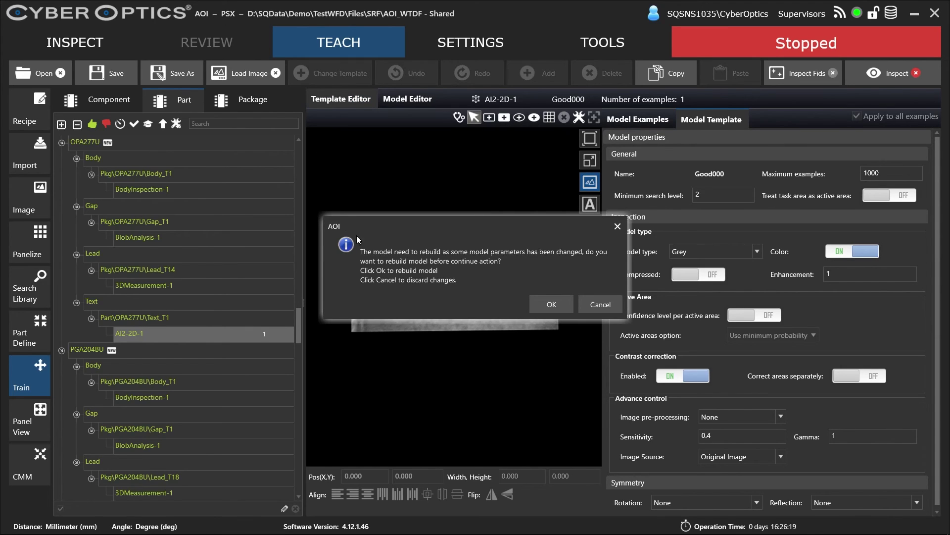
click(596, 303)
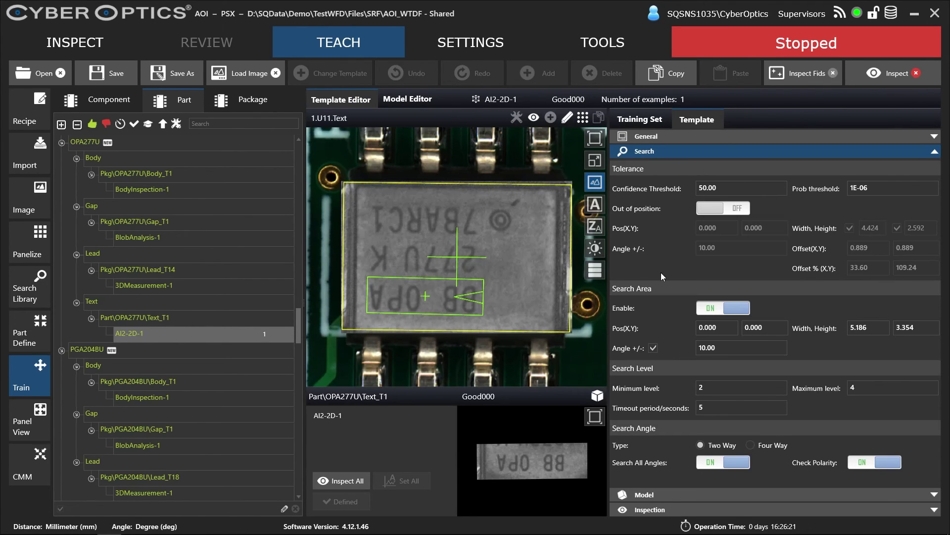
- Reopen the model diagnostic showing the Gradient edge outlines of BB OPA
click(631, 120)
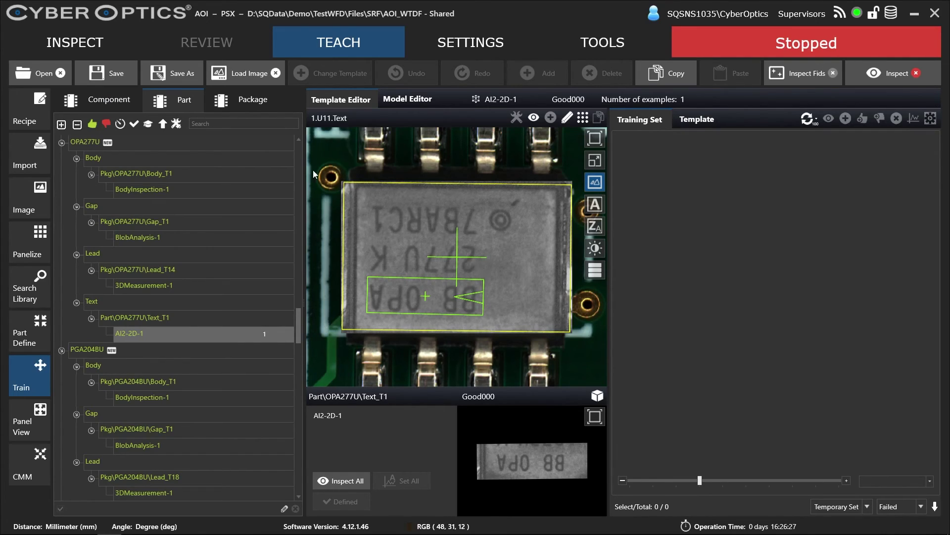
click(399, 99)
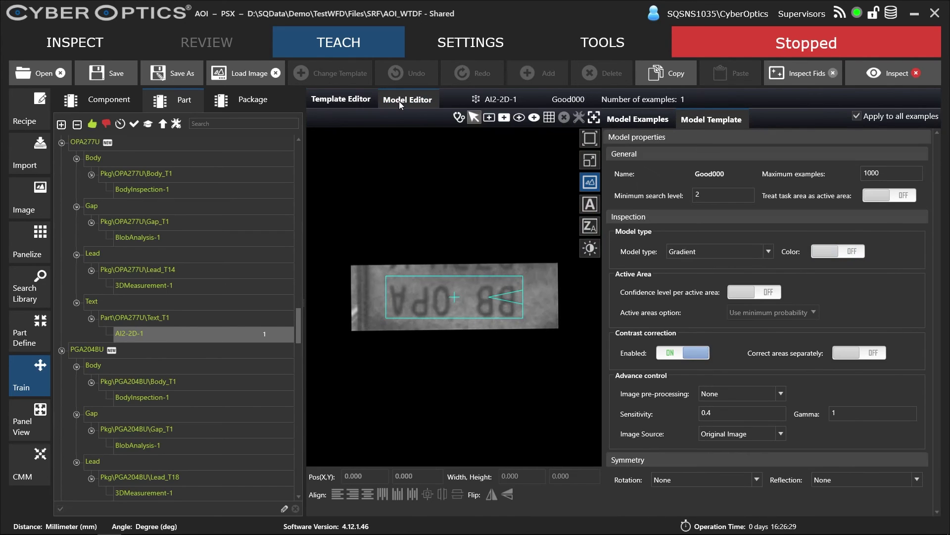
scroll(457, 325, up, 4)
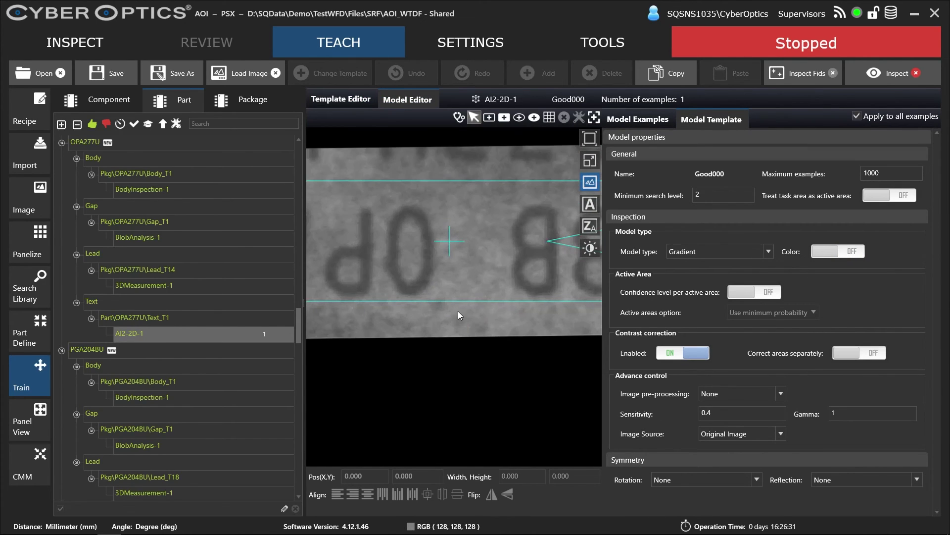
scroll(458, 311, down, 2)
click(457, 118)
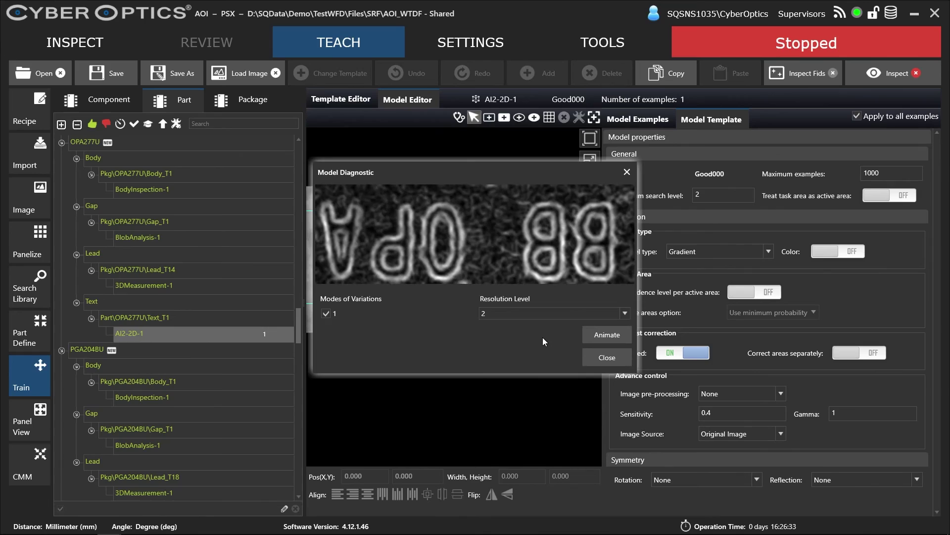